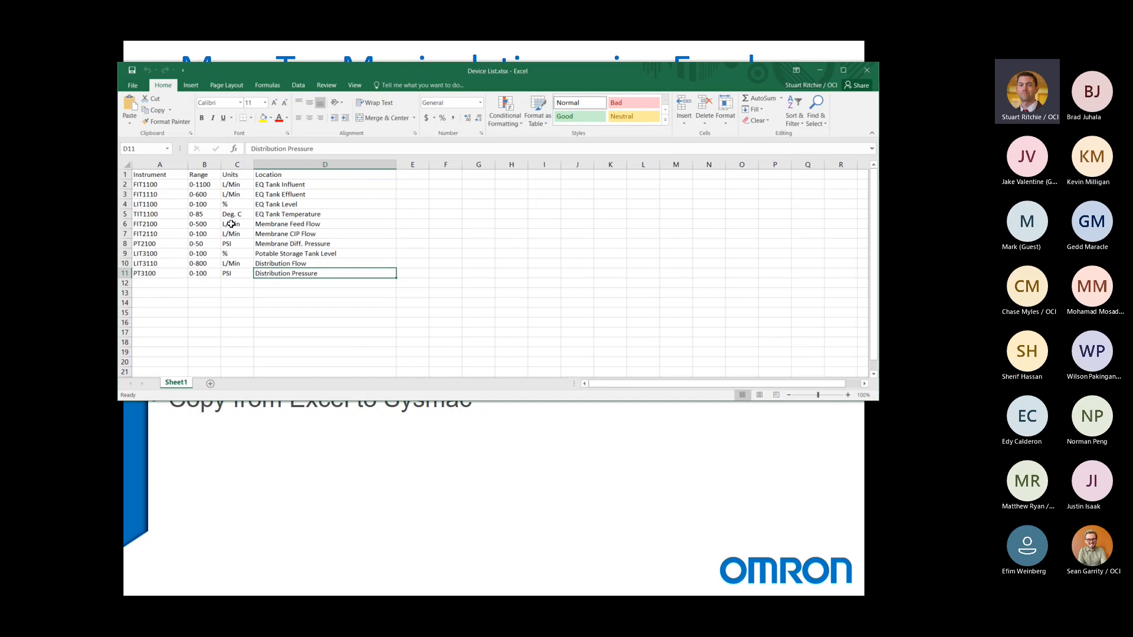
# - Switch to Sysmac Studio and open the project's Global Variables table
pyautogui.click(208, 176)
pyautogui.click(234, 176)
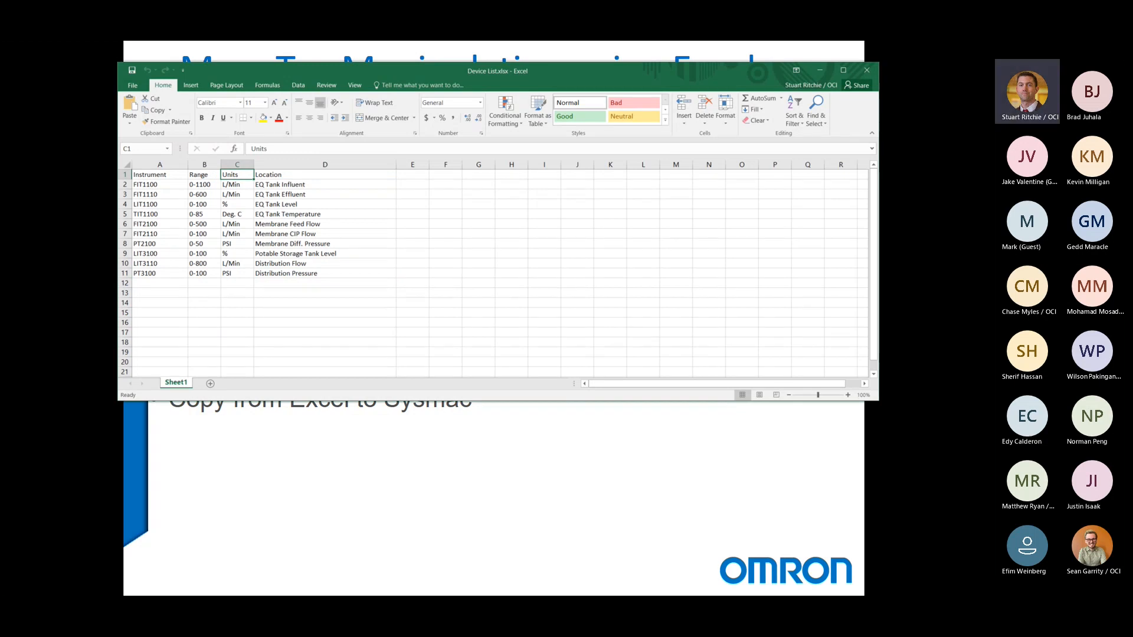
pyautogui.hotkey('alt', 'Tab')
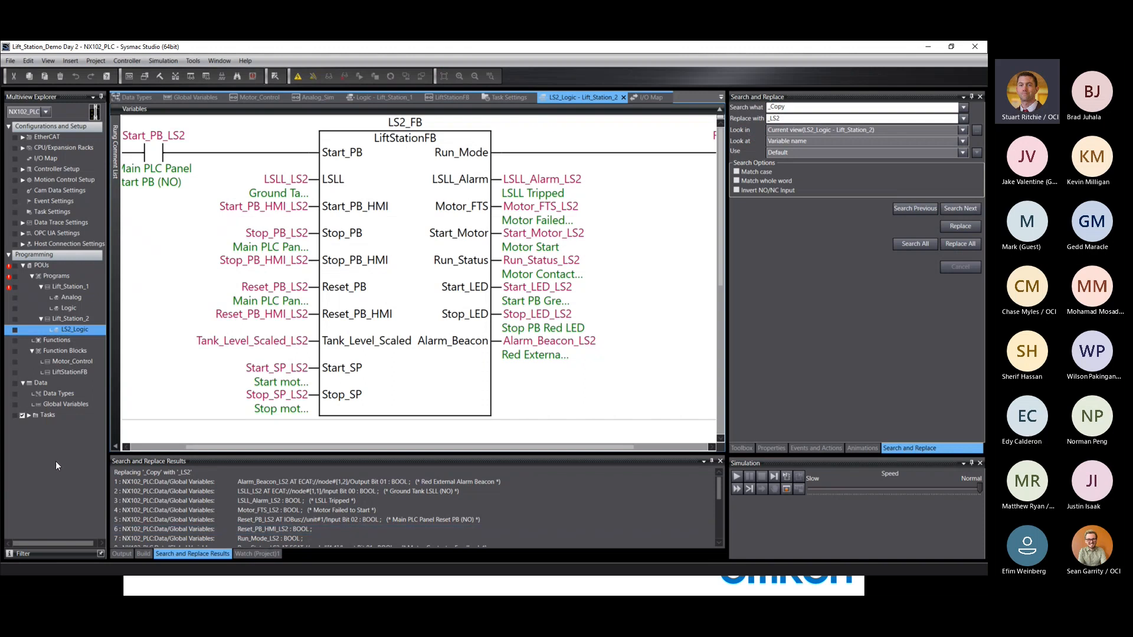
pyautogui.doubleClick(62, 405)
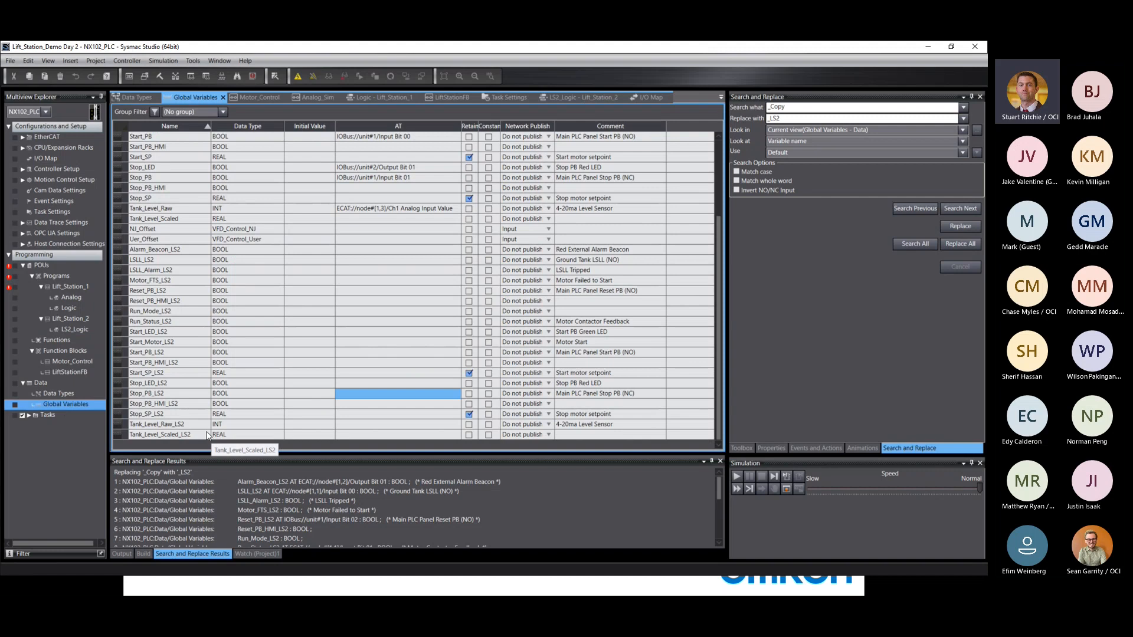
# - Enter "test comment" as the comment of the Tank_Level_Scaled_LS2 global variable
pyautogui.click(123, 434)
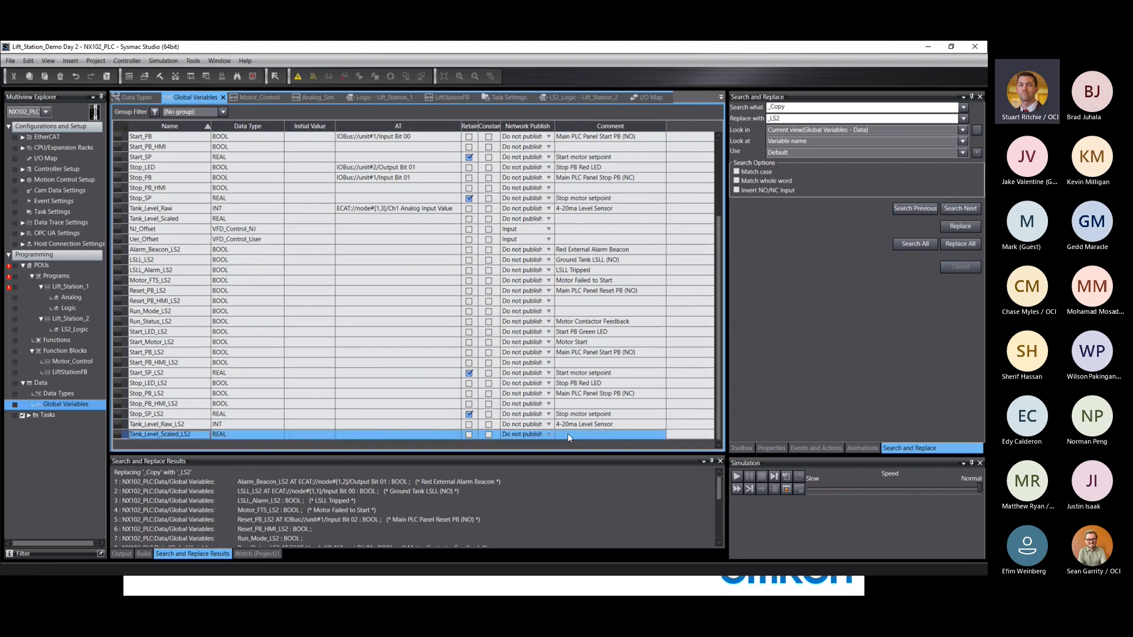
pyautogui.doubleClick(569, 435)
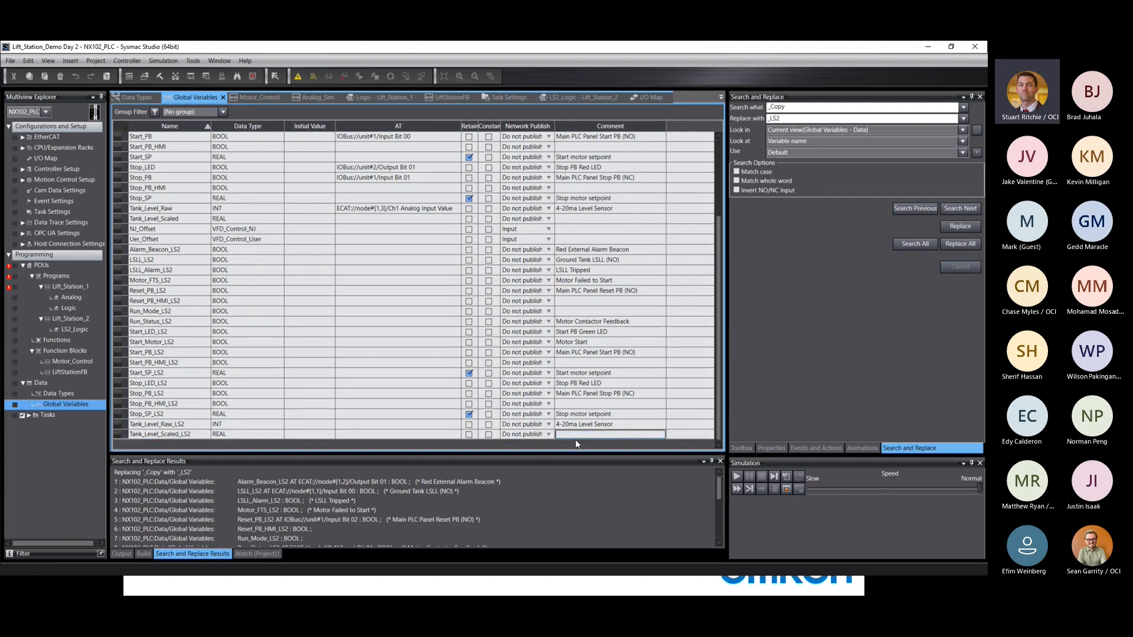
pyautogui.write('test comment')
# - Copy the Tank_Level_Scaled_LS2 variable row into cell A13 of the Device List workbook in Excel, and widen columns G and A
pyautogui.rightClick(123, 436)
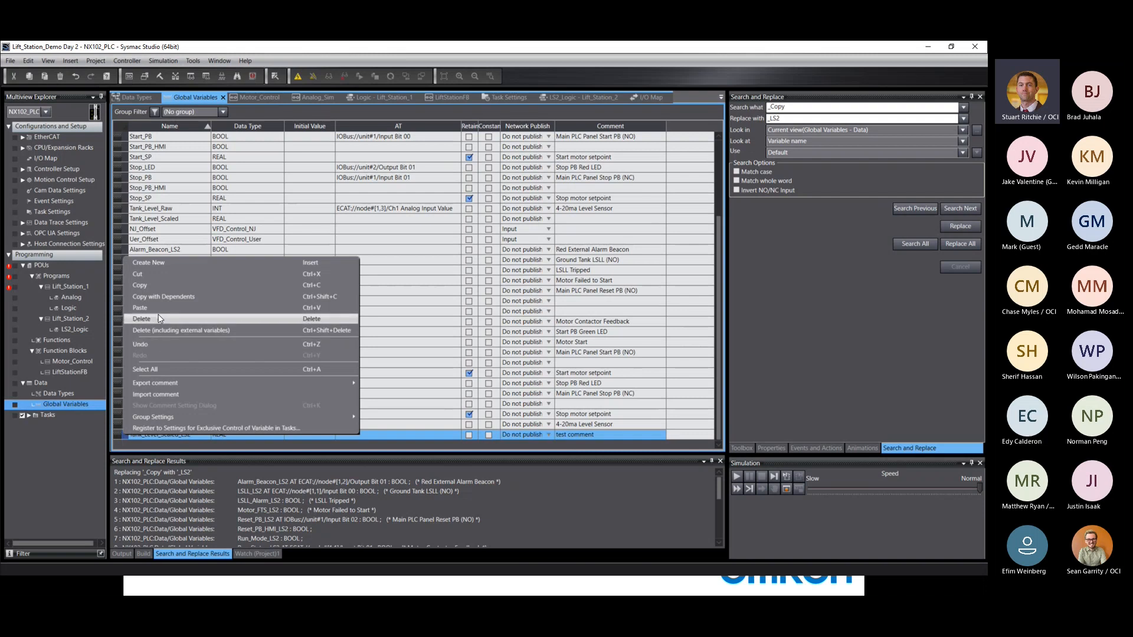
pyautogui.click(142, 288)
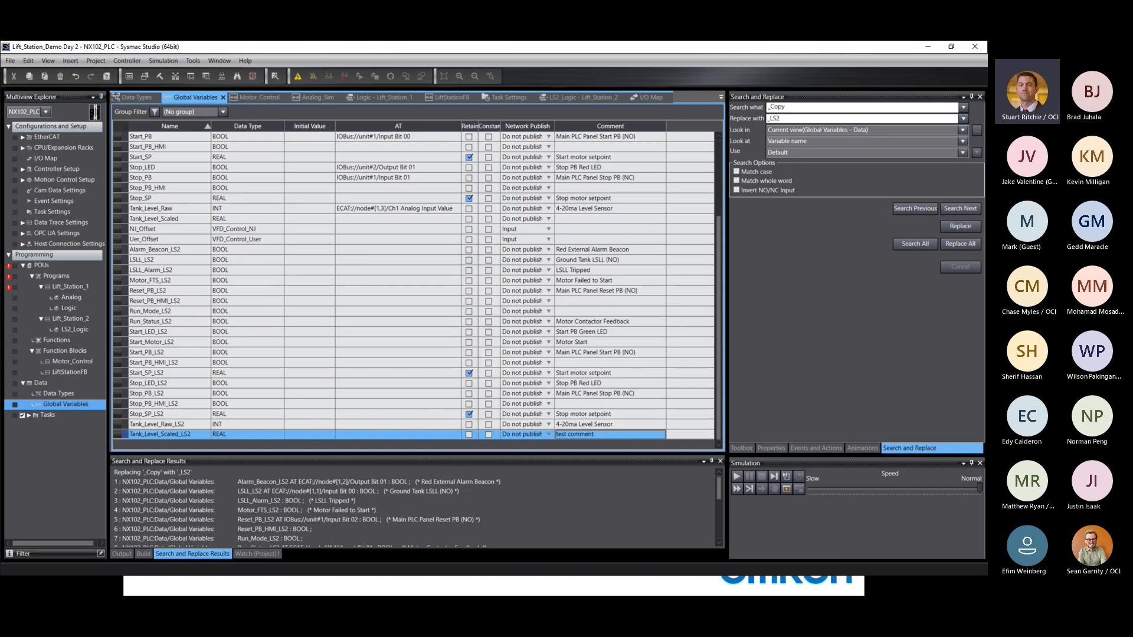
pyautogui.hotkey('alt', 'Tab')
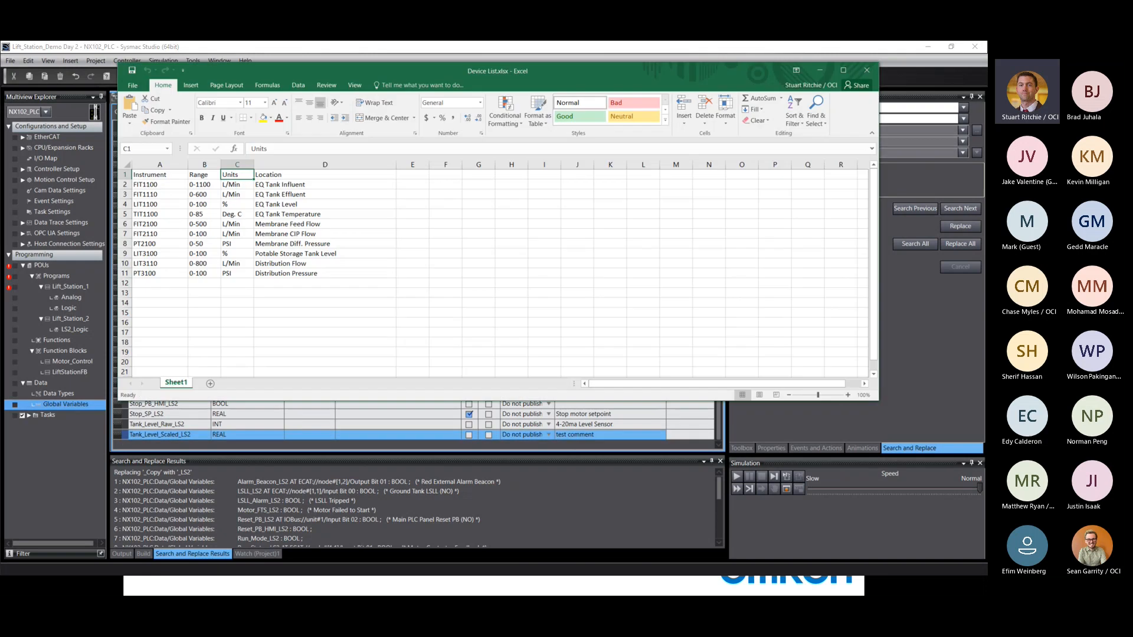
pyautogui.click(135, 293)
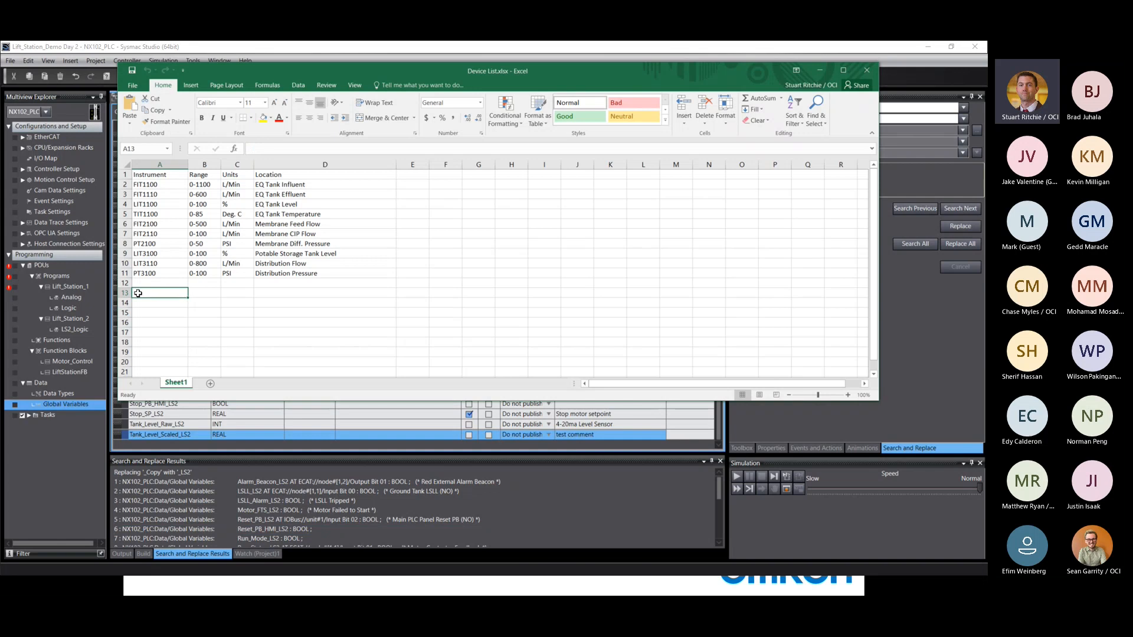
pyautogui.rightClick(138, 294)
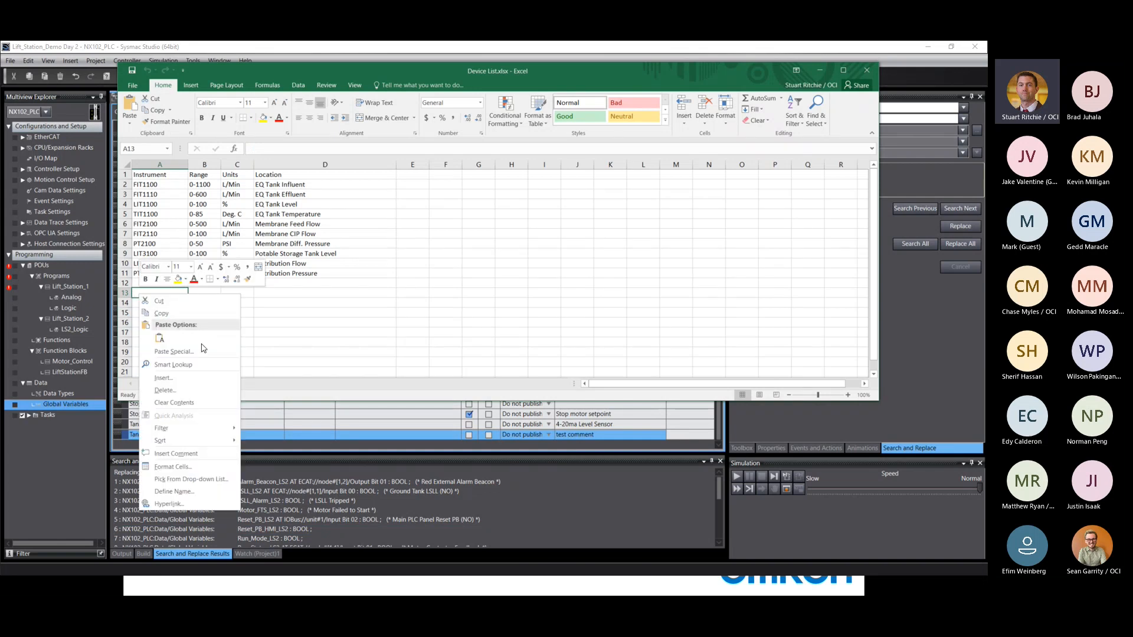
pyautogui.click(159, 338)
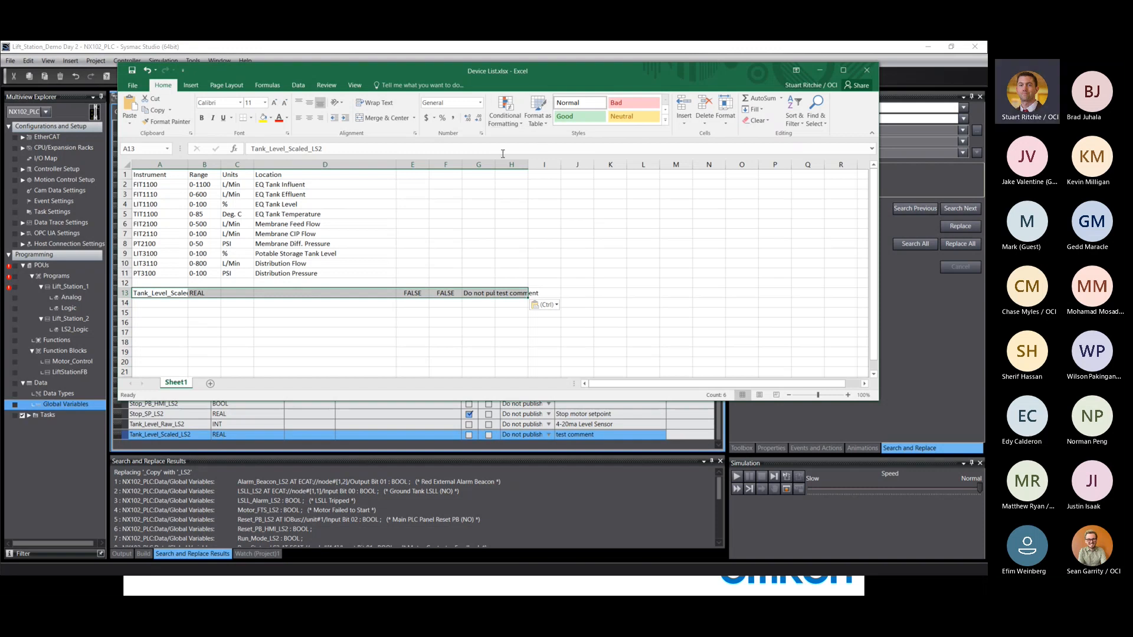
pyautogui.moveTo(528, 164); pyautogui.dragTo(559, 161)
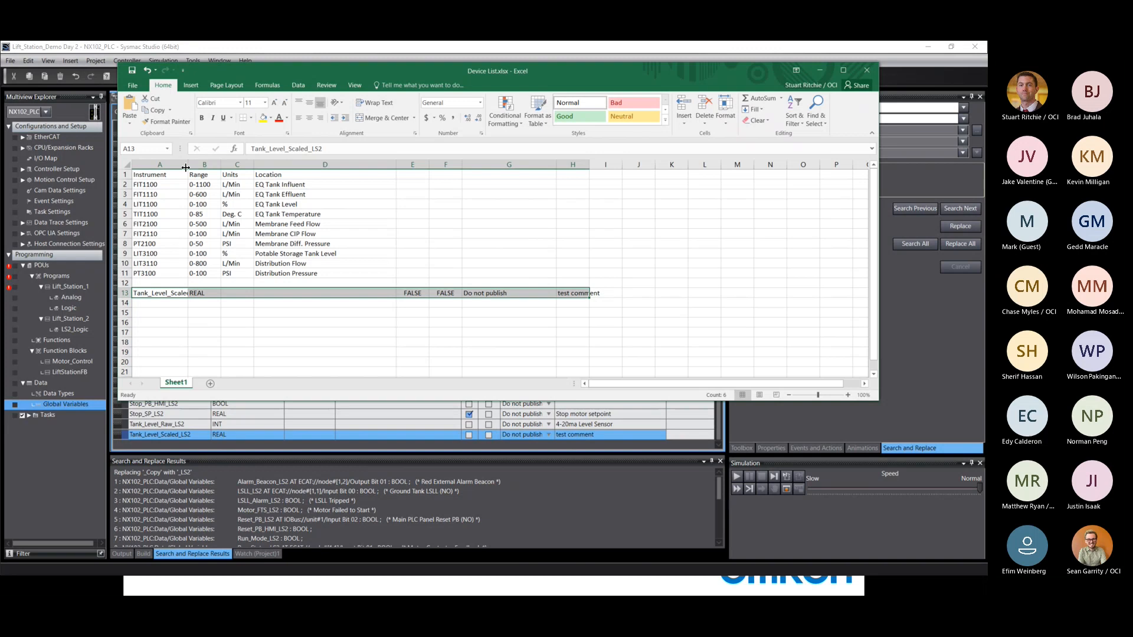
pyautogui.moveTo(186, 168); pyautogui.dragTo(228, 166)
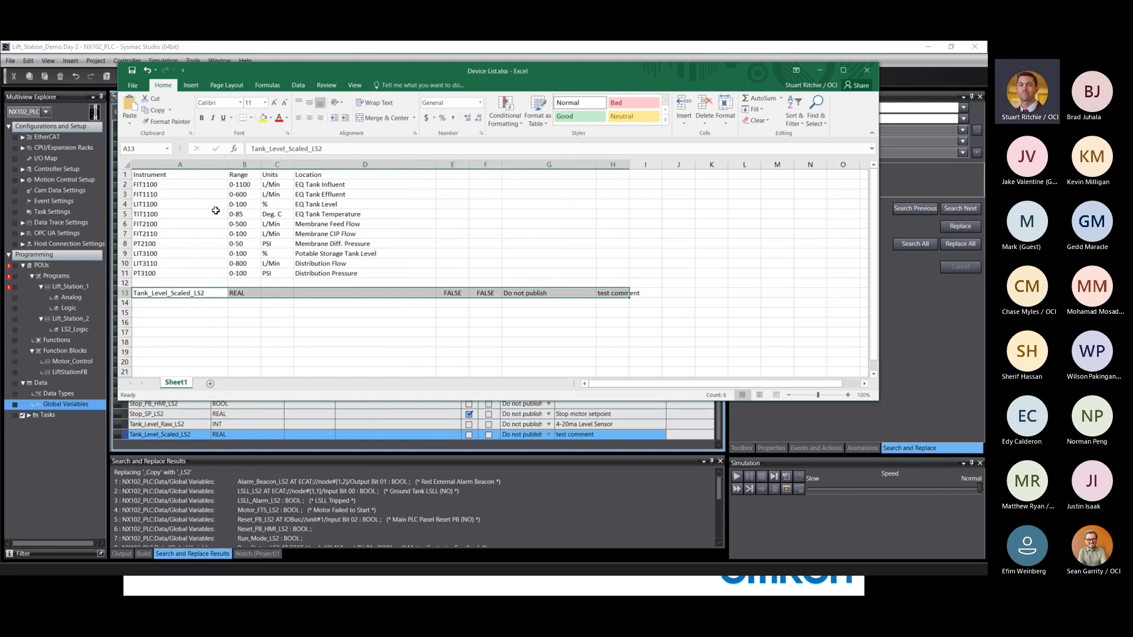
# - Copy the instrument tags in A2:A11 to the rows starting at A14
pyautogui.click(147, 183)
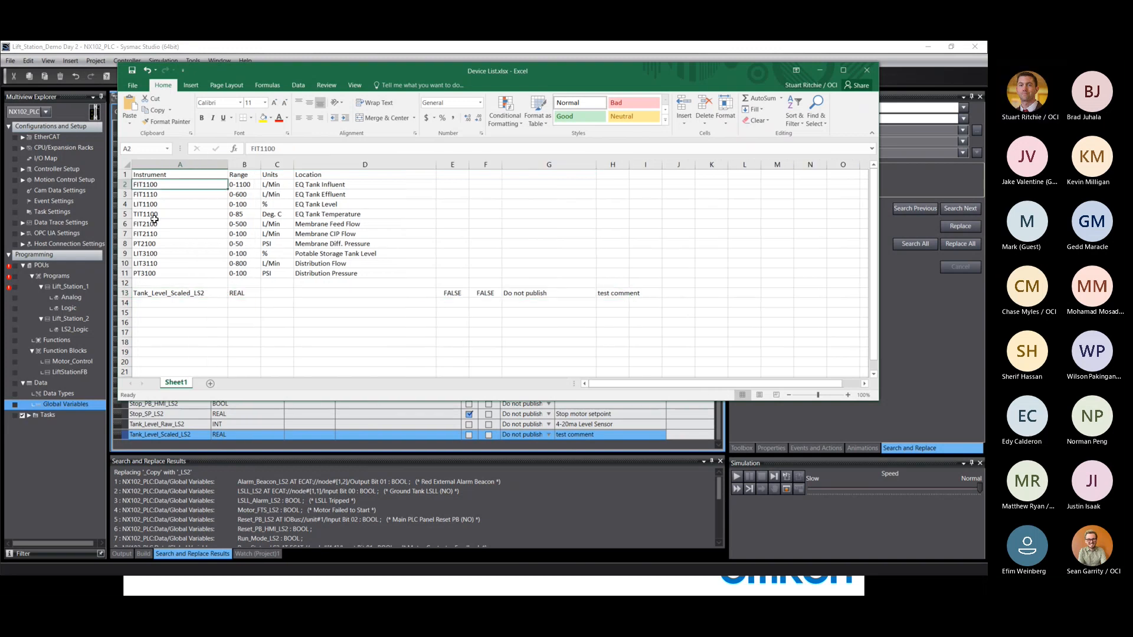
pyautogui.keyDown('shift'); pyautogui.click(152, 274); pyautogui.keyUp('shift')
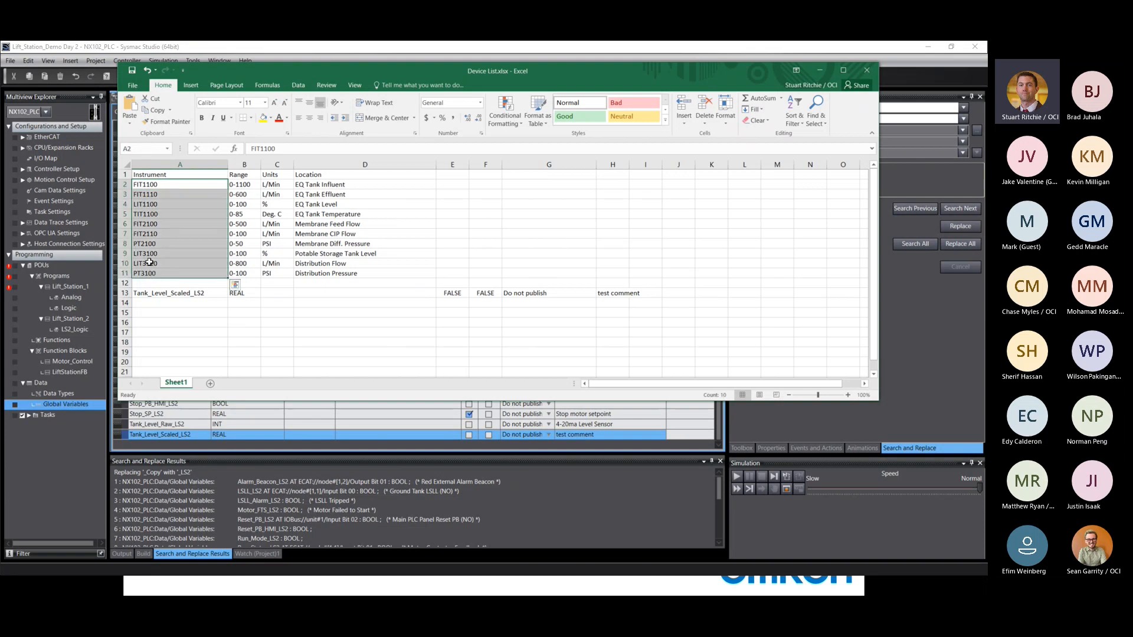
pyautogui.hotkey('ctrl', 'c')
pyautogui.click(160, 302)
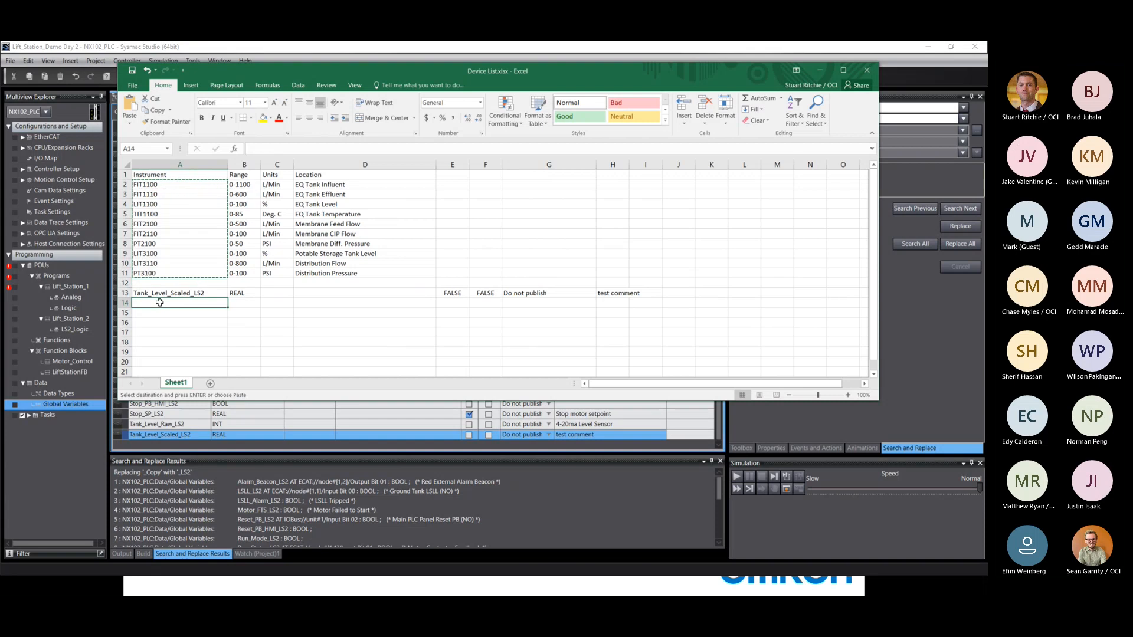
pyautogui.hotkey('ctrl', 'v')
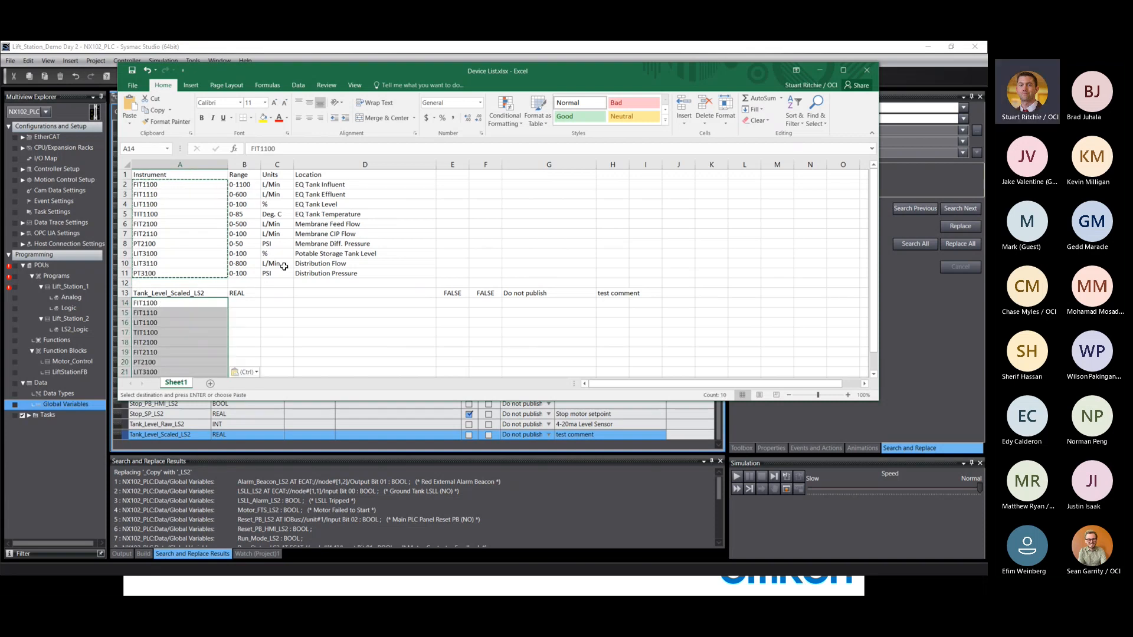
# - Fill the row 13 values REAL, FALSE, FALSE and Do not publish in columns B, E, F and G down through row 23
pyautogui.scroll(-1, 284, 267)
pyautogui.click(253, 265)
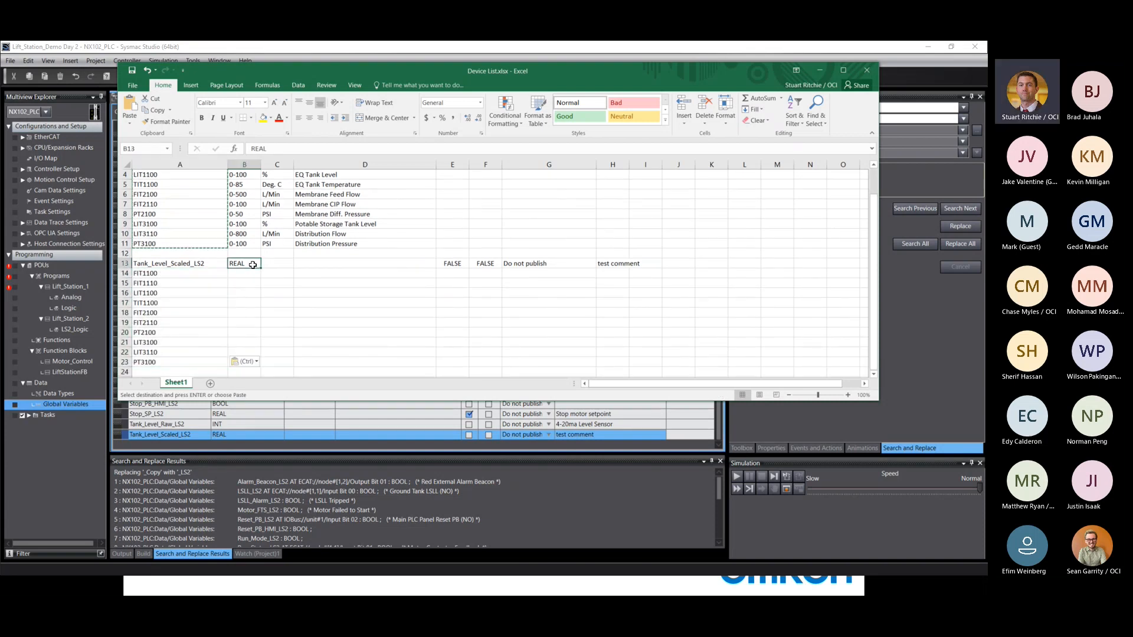
pyautogui.moveTo(260, 268); pyautogui.dragTo(261, 366)
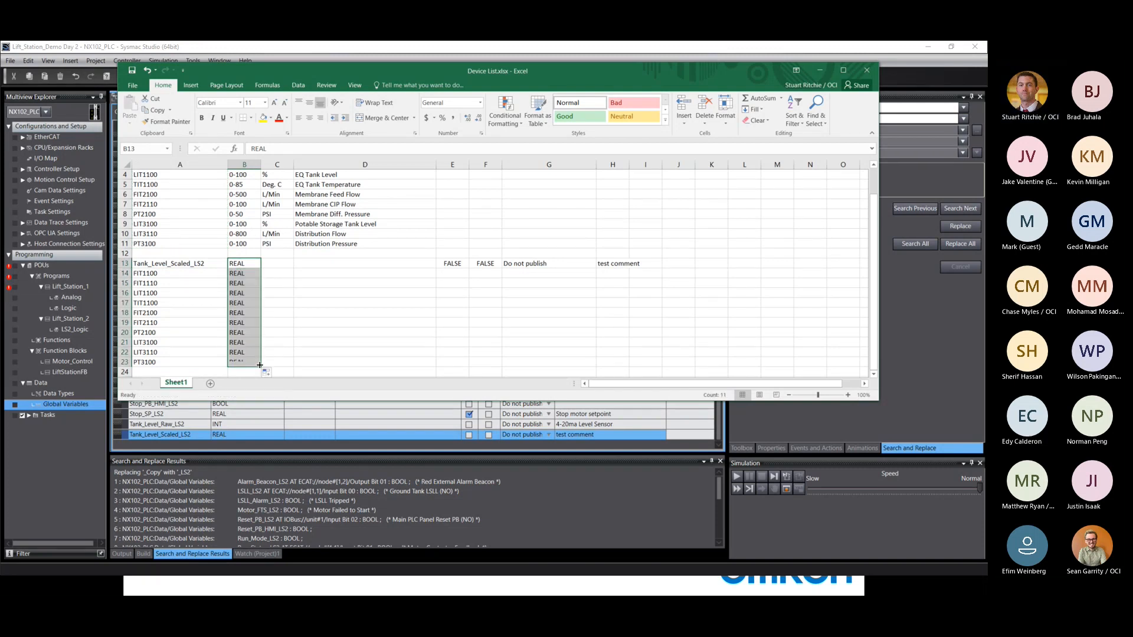
pyautogui.click(463, 262)
pyautogui.moveTo(471, 269); pyautogui.dragTo(471, 368)
pyautogui.click(491, 266)
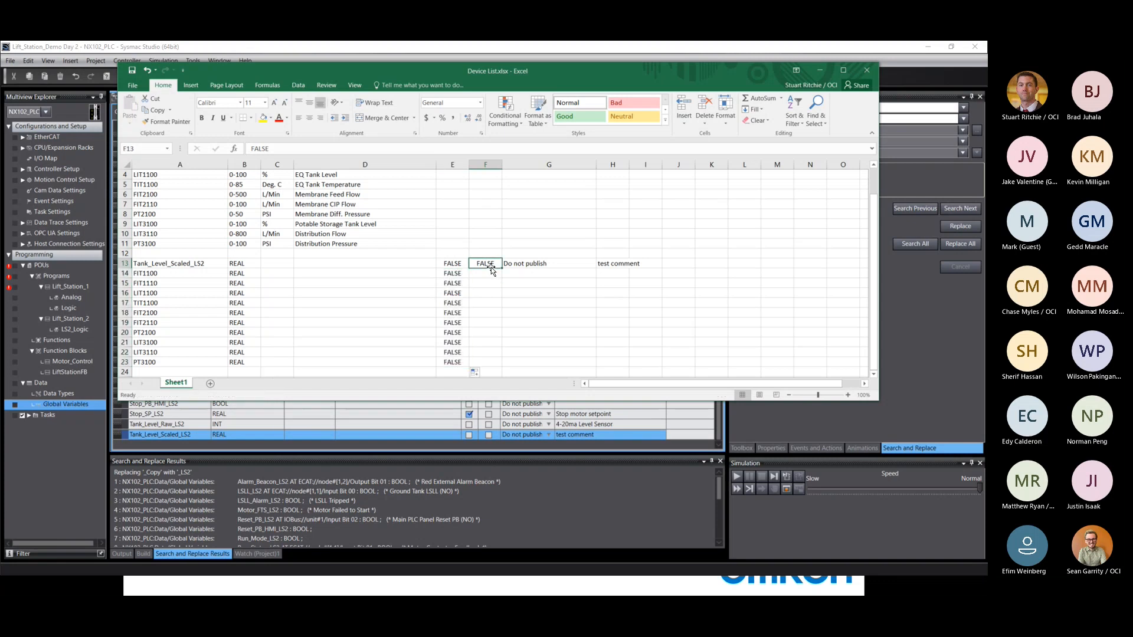
pyautogui.moveTo(502, 268); pyautogui.dragTo(505, 368)
pyautogui.click(546, 264)
pyautogui.moveTo(589, 268); pyautogui.dragTo(589, 368)
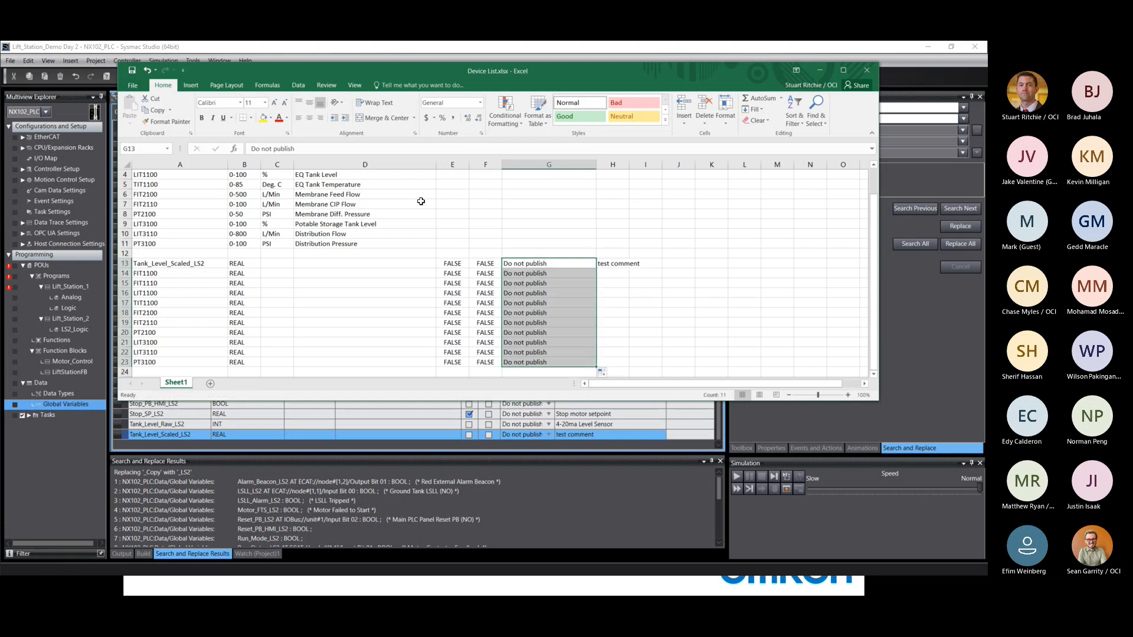
# - Copy the location descriptions in D2:D11 to the comment column starting at H14, and widen column H to fit them
pyautogui.scroll(1, 348, 201)
pyautogui.click(329, 186)
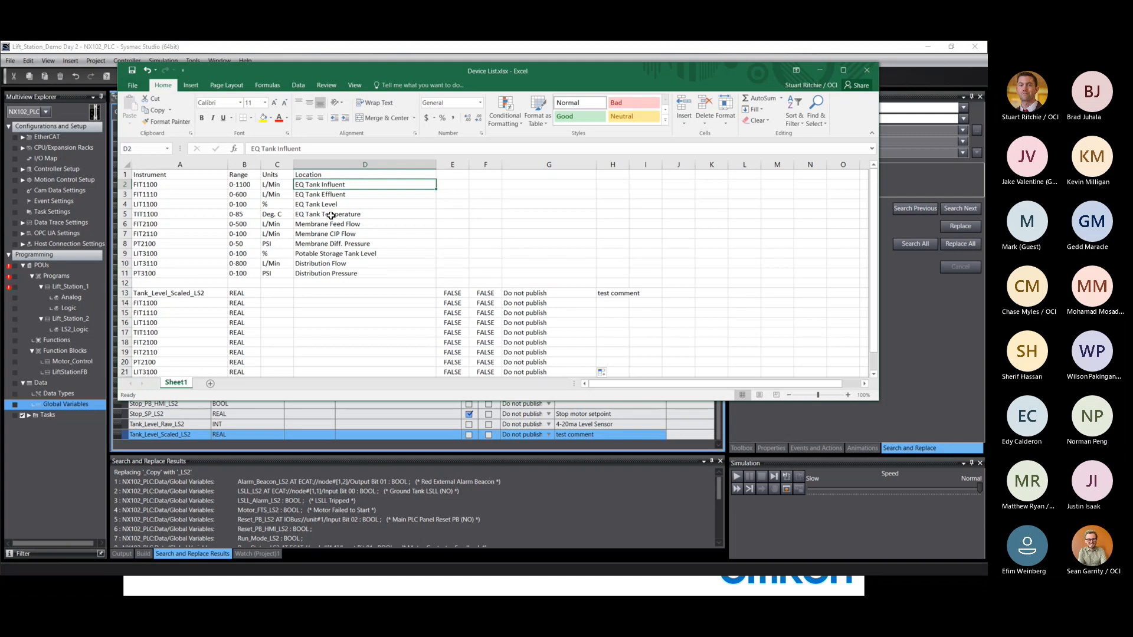
pyautogui.keyDown('shift'); pyautogui.click(330, 278); pyautogui.keyUp('shift')
pyautogui.rightClick(338, 216)
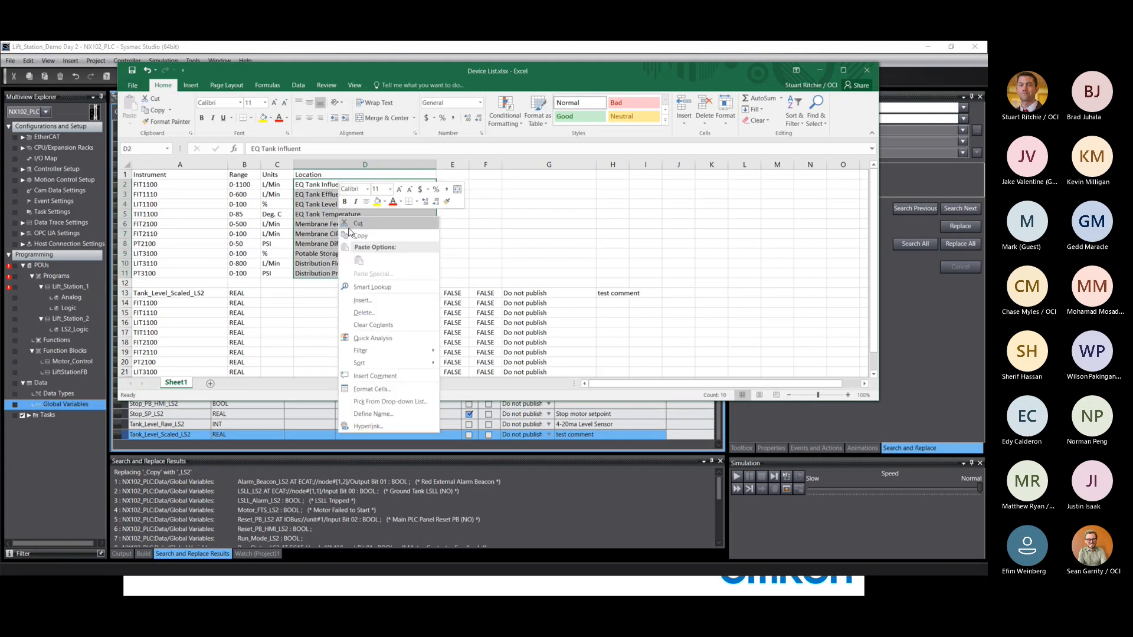
pyautogui.click(354, 238)
pyautogui.click(616, 301)
pyautogui.rightClick(616, 301)
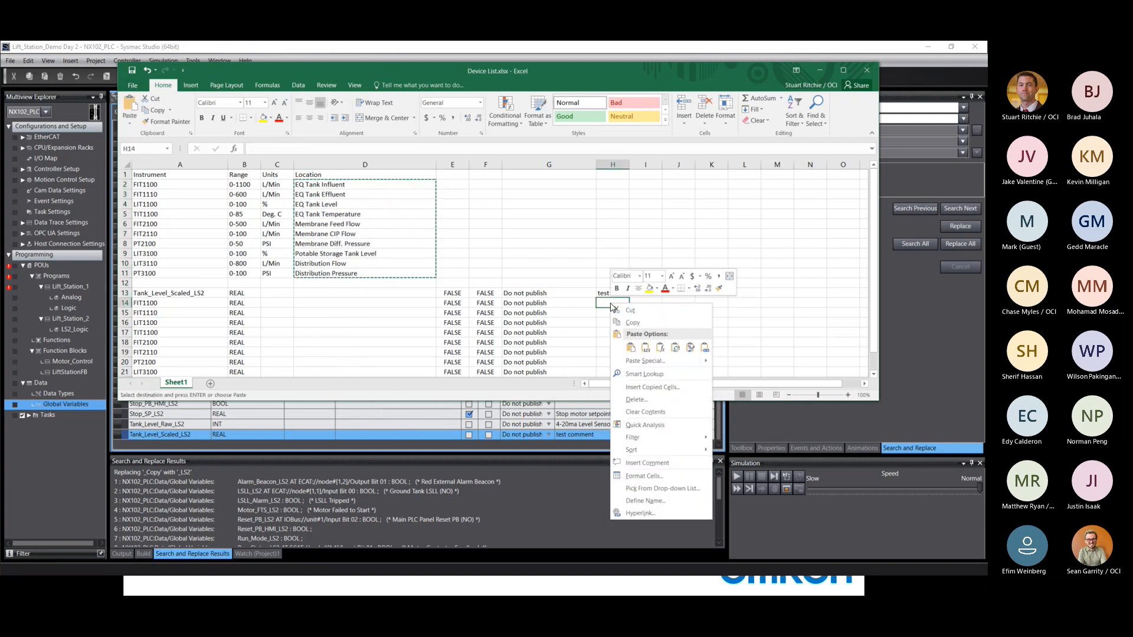
pyautogui.click(631, 347)
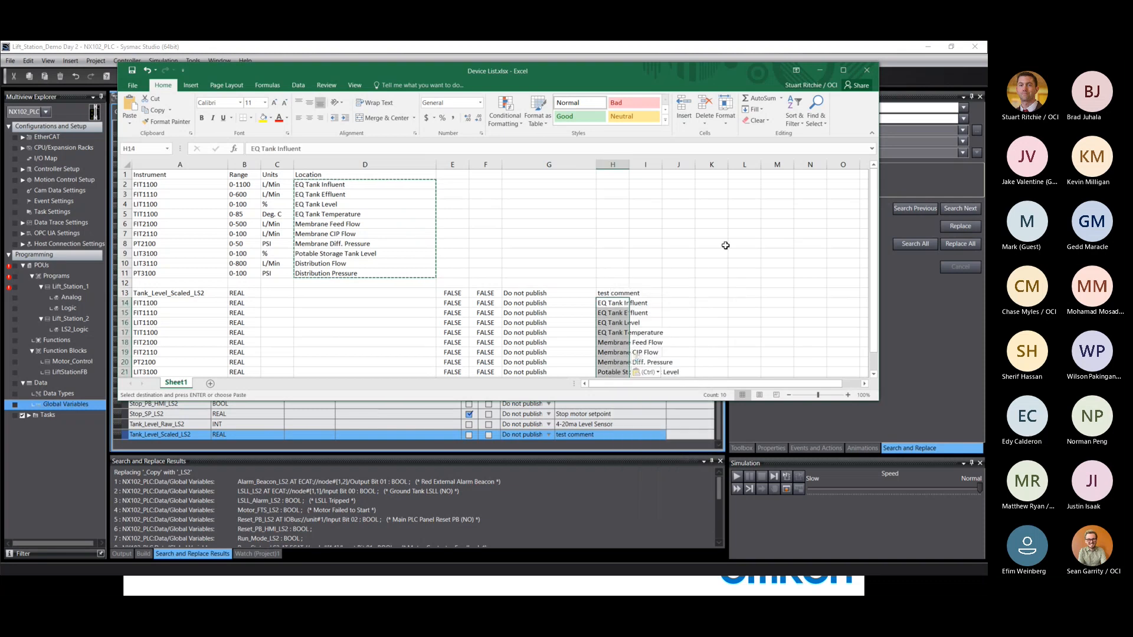
pyautogui.scroll(-3, 739, 214)
pyautogui.moveTo(632, 164); pyautogui.dragTo(743, 164)
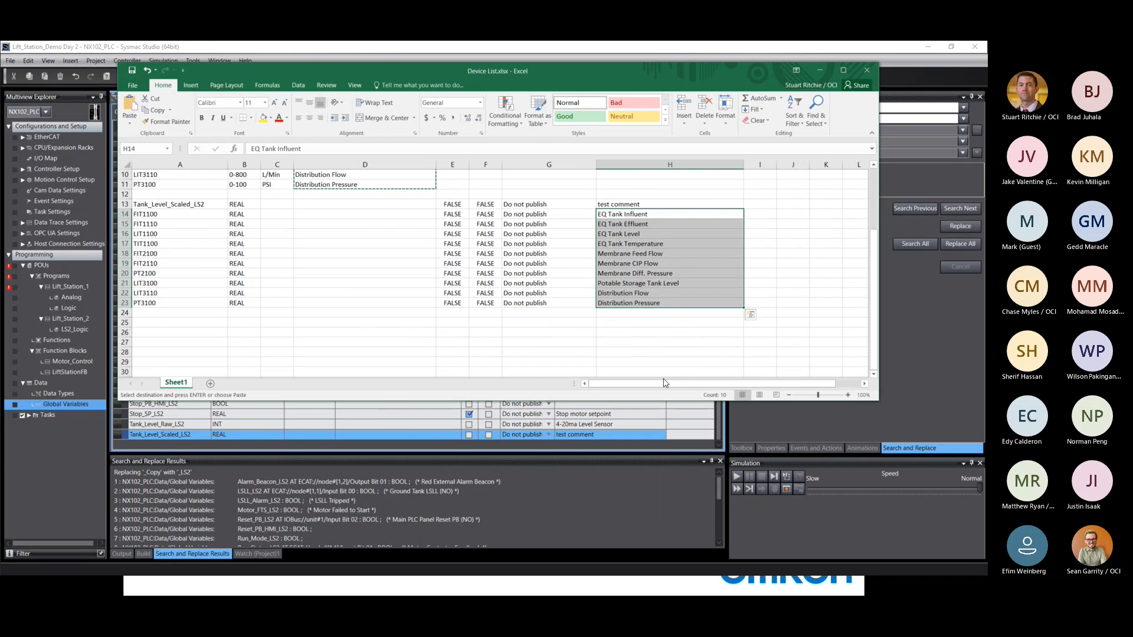
pyautogui.click(614, 340)
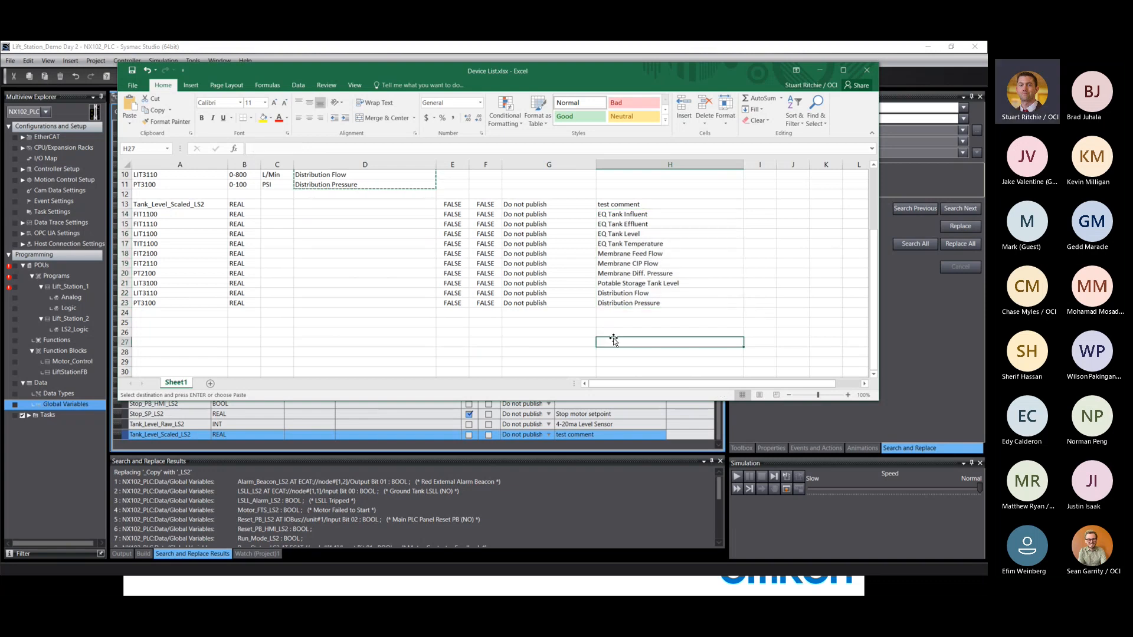
# - Examine the data type entries in column B and the flag values in columns E and F of the prepared variable rows
pyautogui.scroll(1, 338, 317)
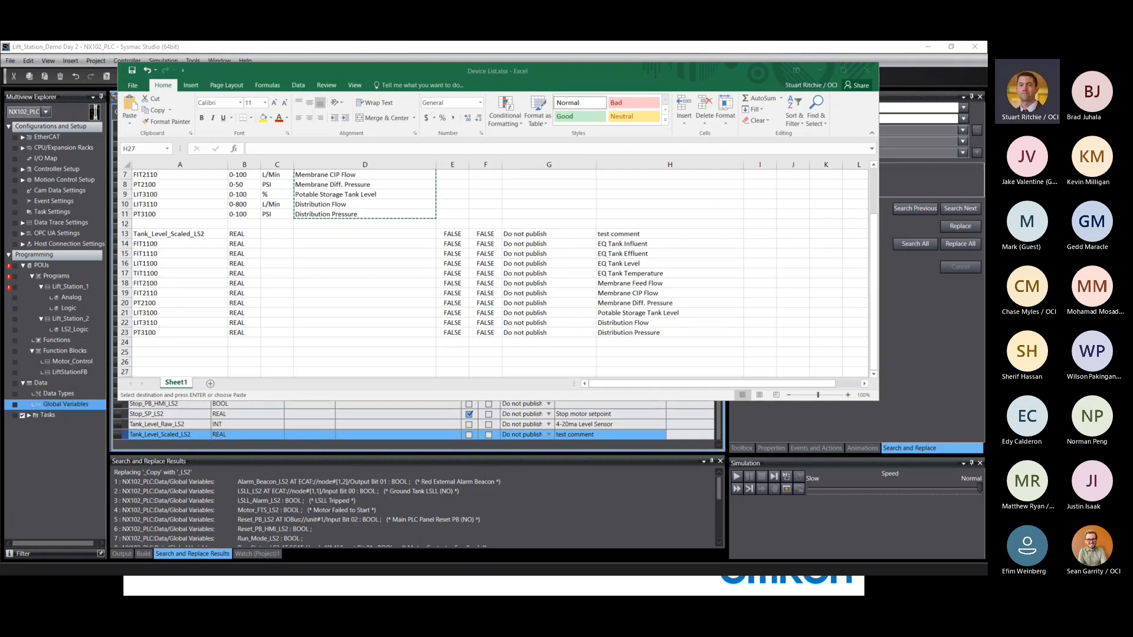
pyautogui.click(245, 244)
pyautogui.click(239, 275)
pyautogui.click(239, 330)
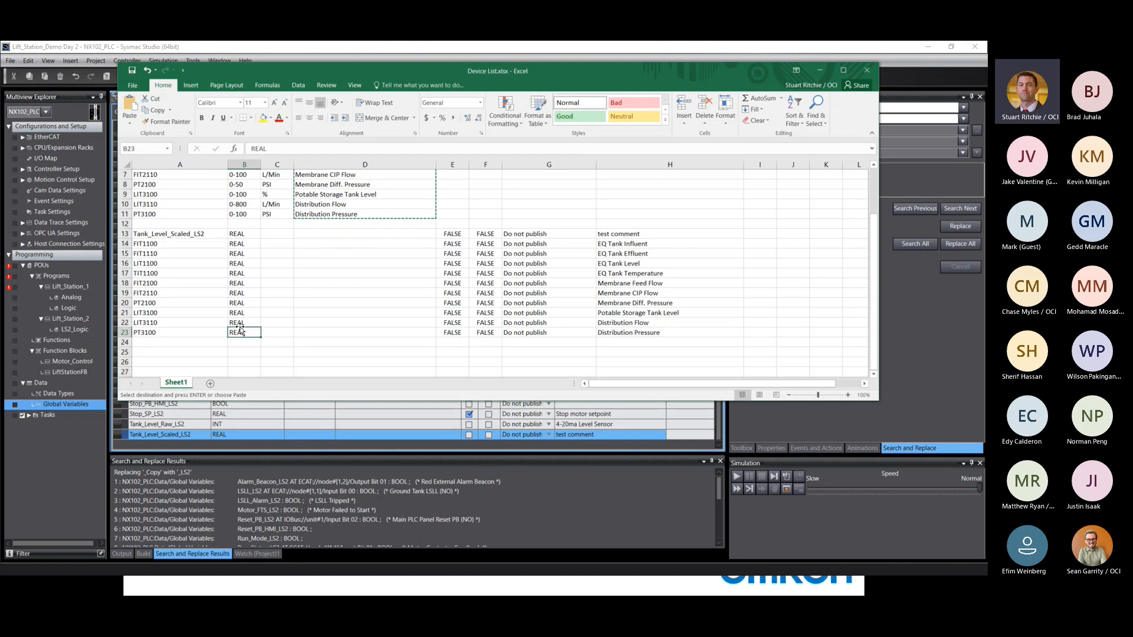
pyautogui.click(236, 301)
pyautogui.click(233, 273)
pyautogui.click(234, 244)
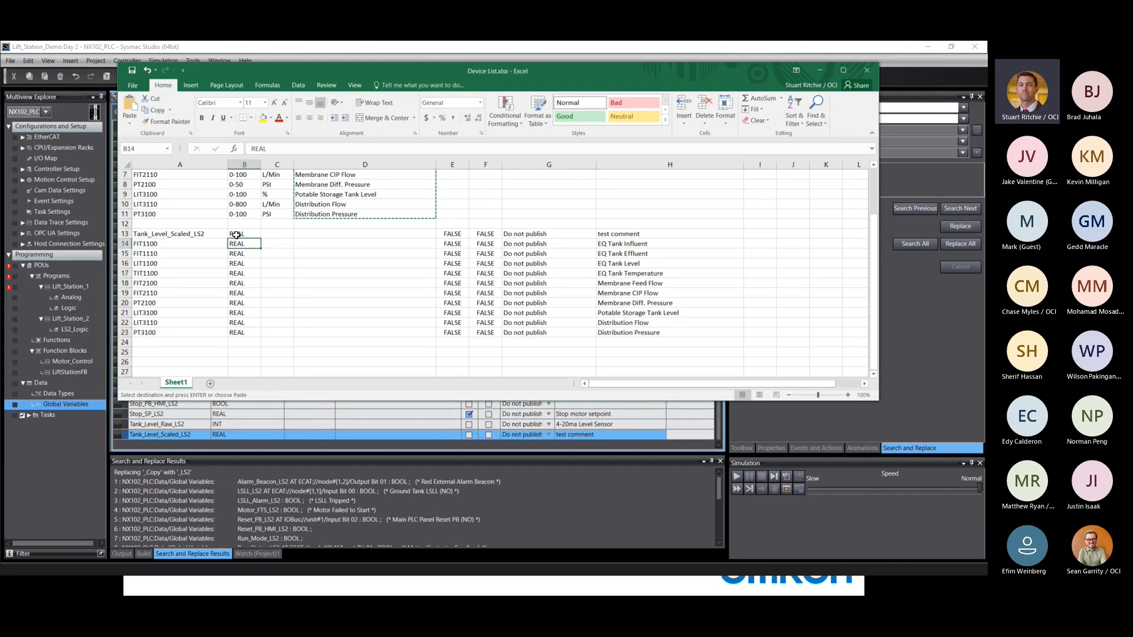
pyautogui.click(238, 235)
pyautogui.click(464, 235)
pyautogui.click(485, 235)
# - Try filling the value in F23 down through row 32, and undo that fill
pyautogui.scroll(-2, 485, 251)
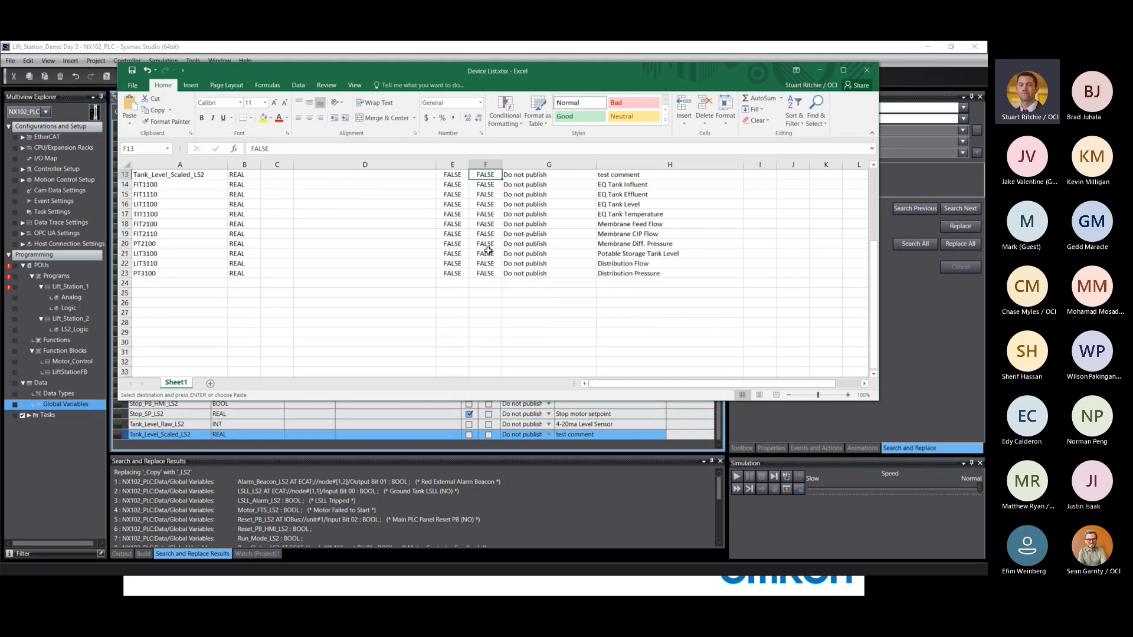
pyautogui.click(486, 274)
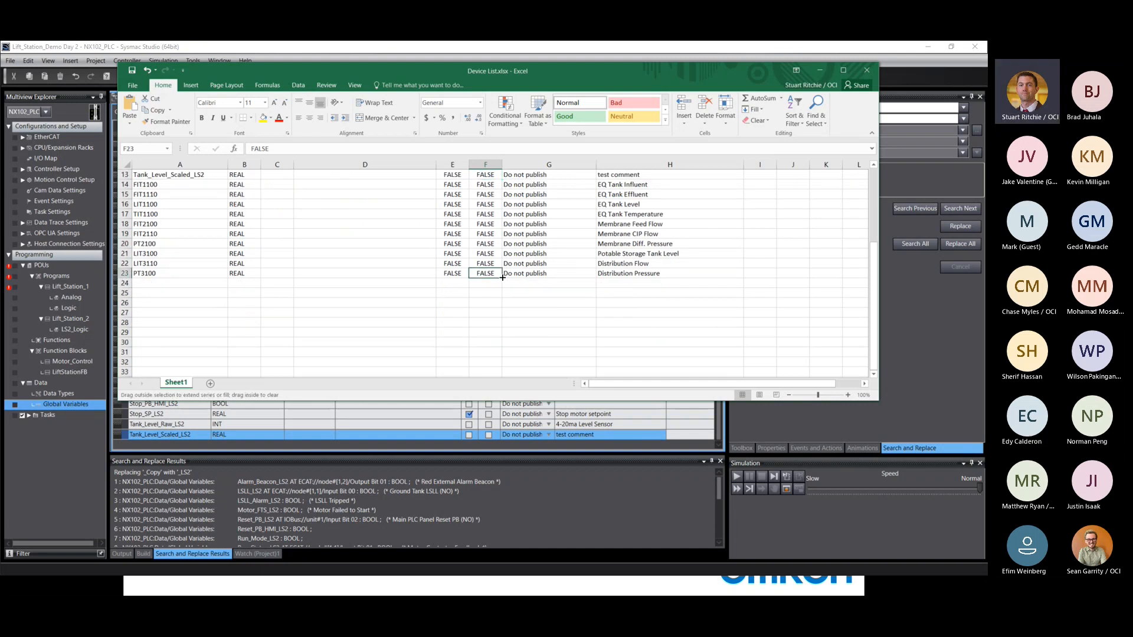
pyautogui.moveTo(502, 277); pyautogui.dragTo(502, 369)
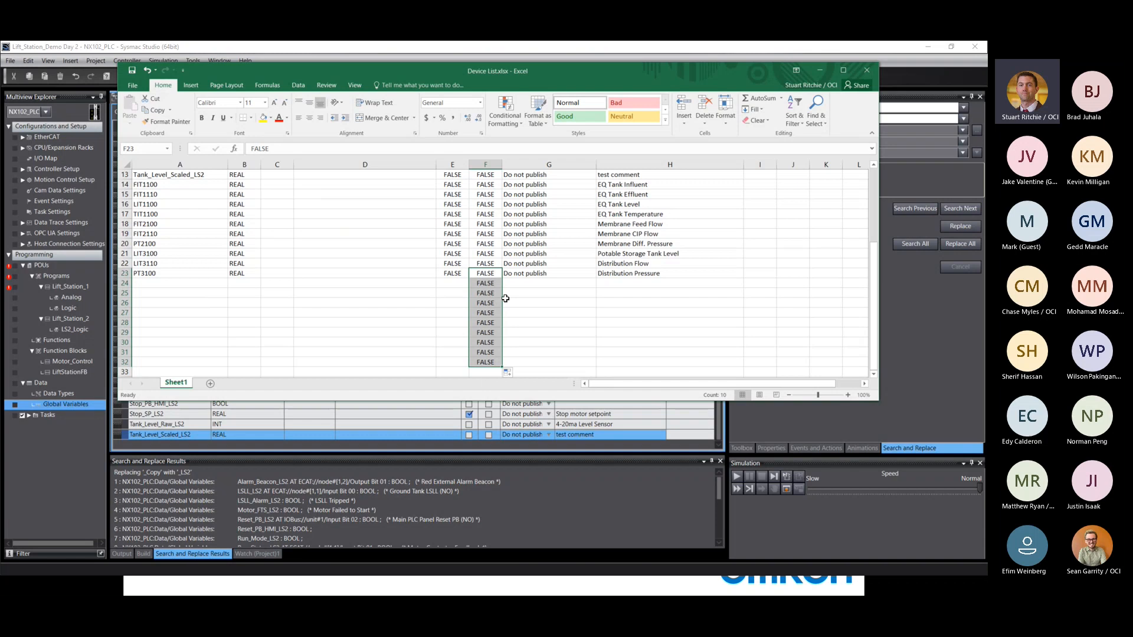
pyautogui.hotkey('ctrl', 'z')
pyautogui.click(453, 292)
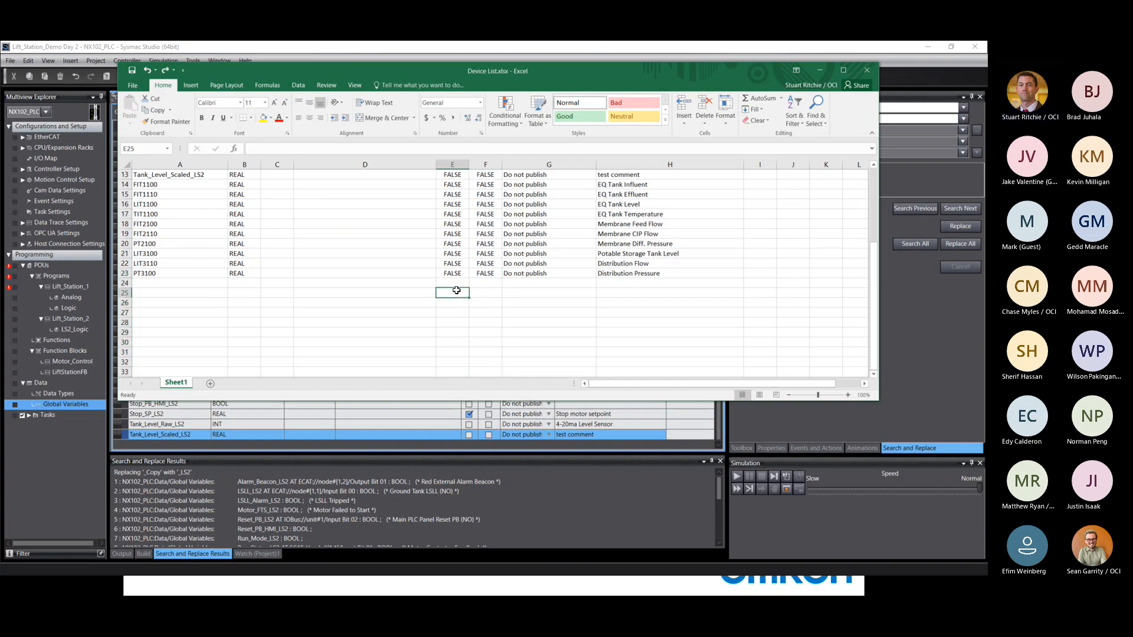
pyautogui.scroll(2, 442, 303)
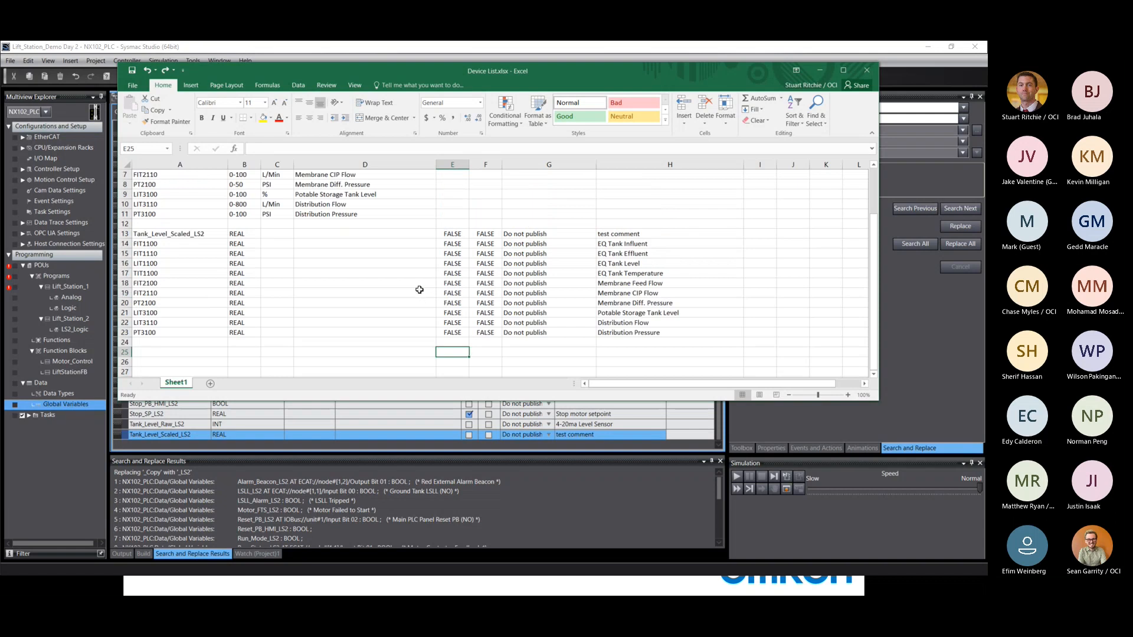
# - Copy the prepared instrument variable rows A14:H23, from FIT1100 through PT3100, including their comments
pyautogui.click(147, 244)
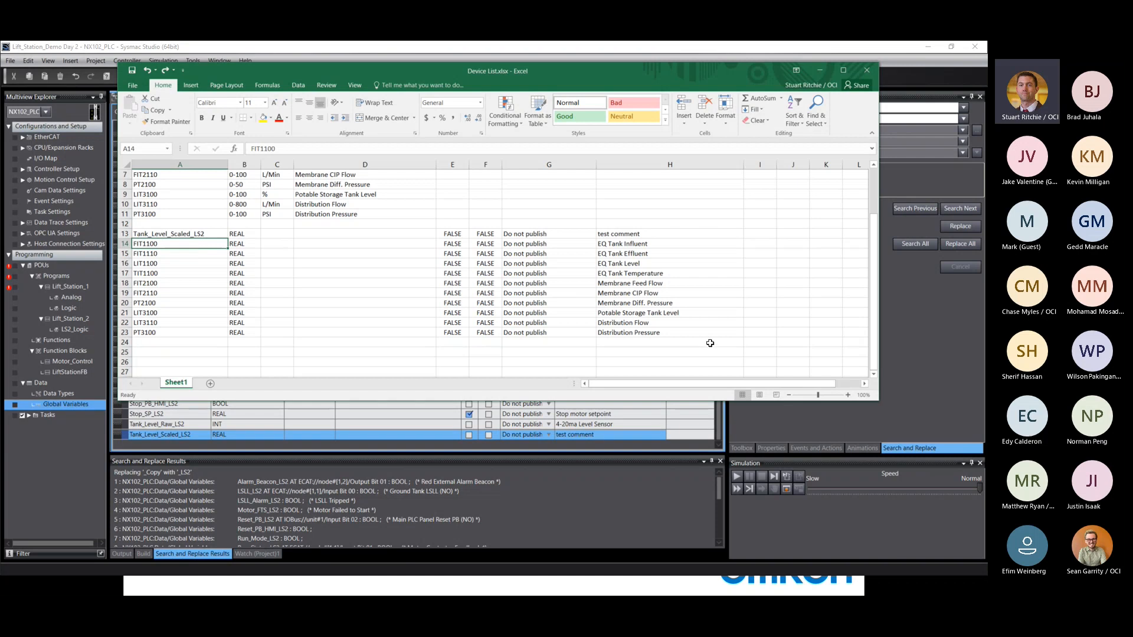
pyautogui.keyDown('shift'); pyautogui.click(617, 334); pyautogui.keyUp('shift')
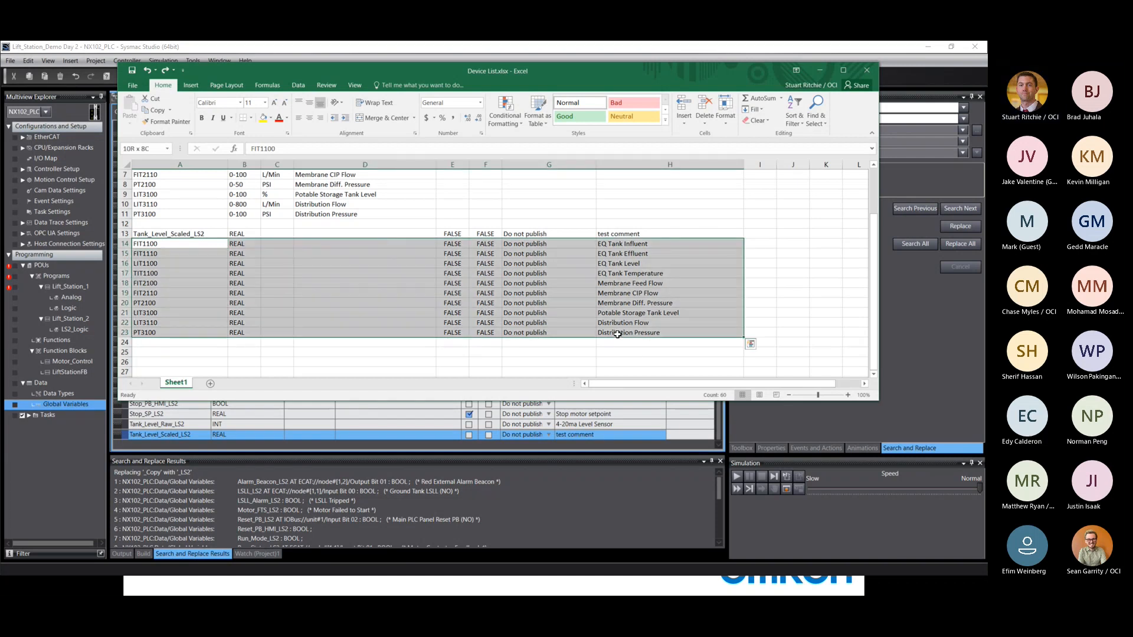
pyautogui.rightClick(565, 267)
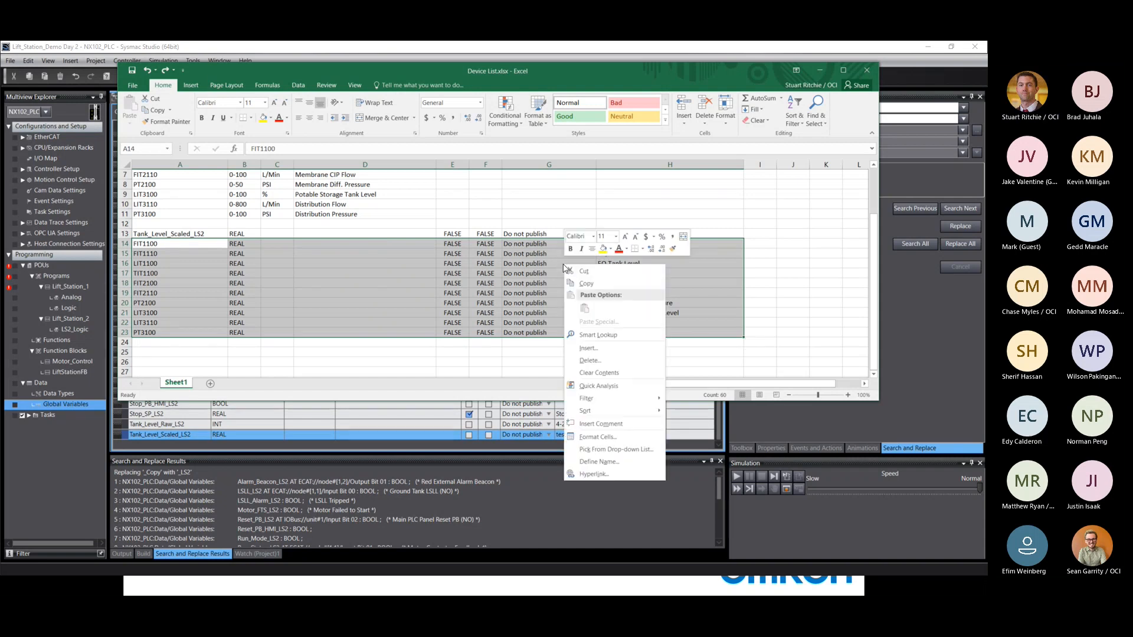
pyautogui.click(593, 284)
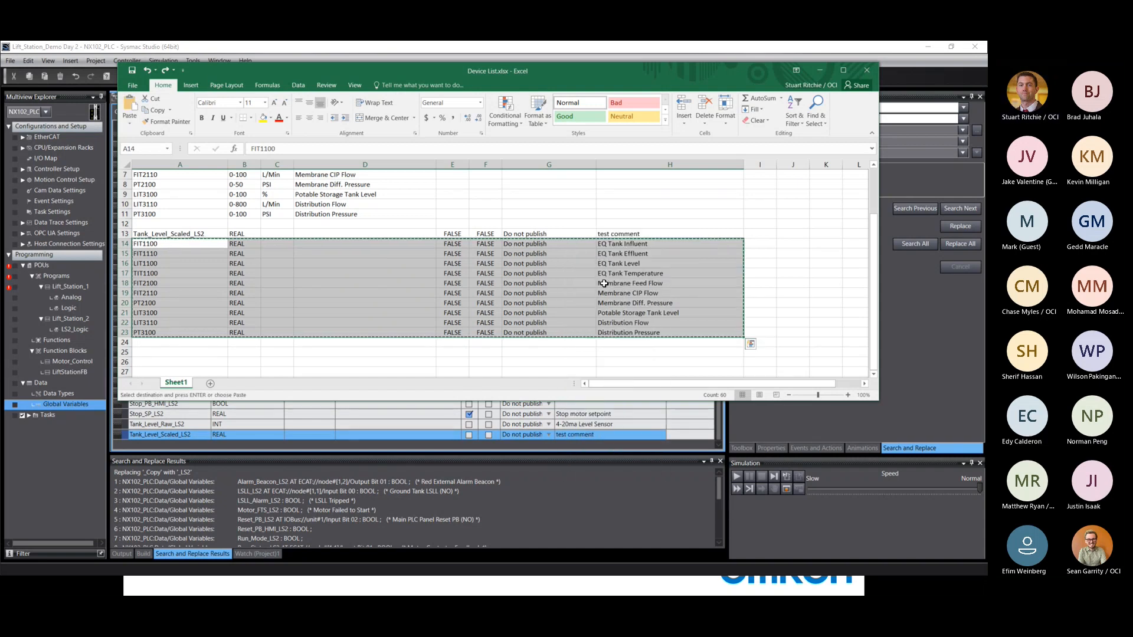
# - Switch to Sysmac Studio and paste the copied instrument rows into the Global Variables table
pyautogui.click(79, 48)
pyautogui.doubleClick(64, 405)
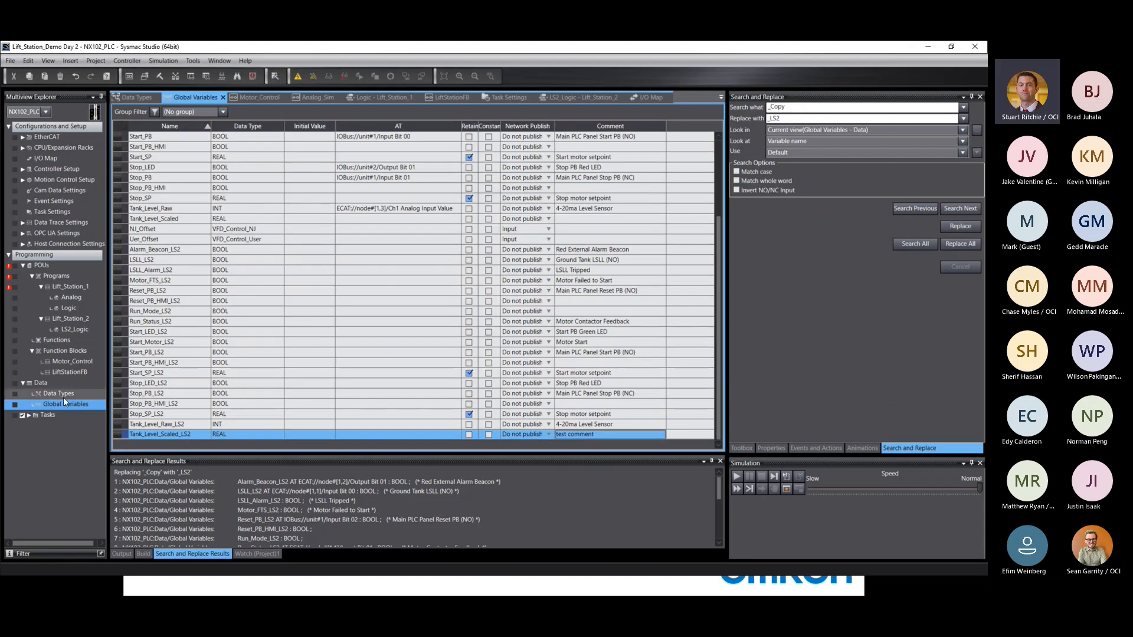
pyautogui.rightClick(123, 438)
pyautogui.click(123, 438)
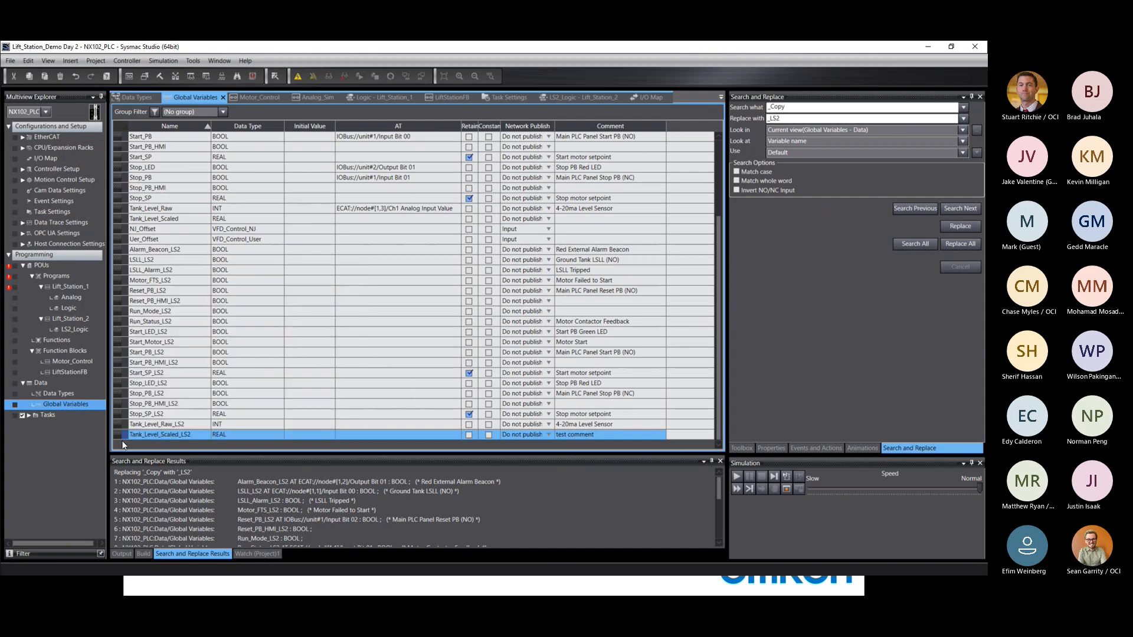
pyautogui.click(125, 414)
pyautogui.rightClick(123, 443)
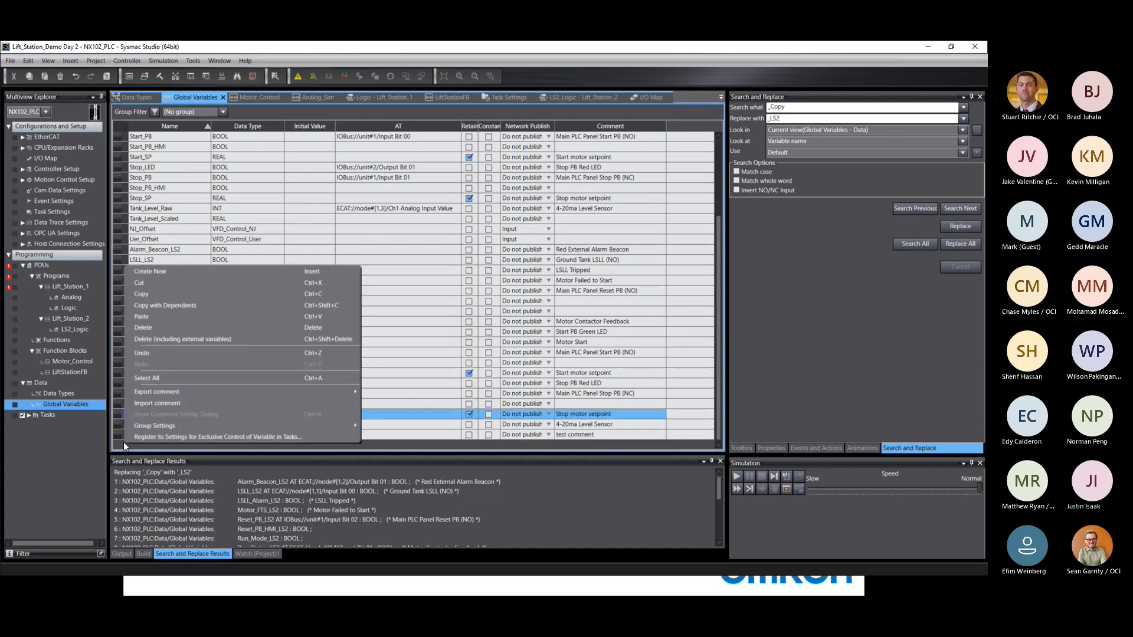
pyautogui.click(150, 316)
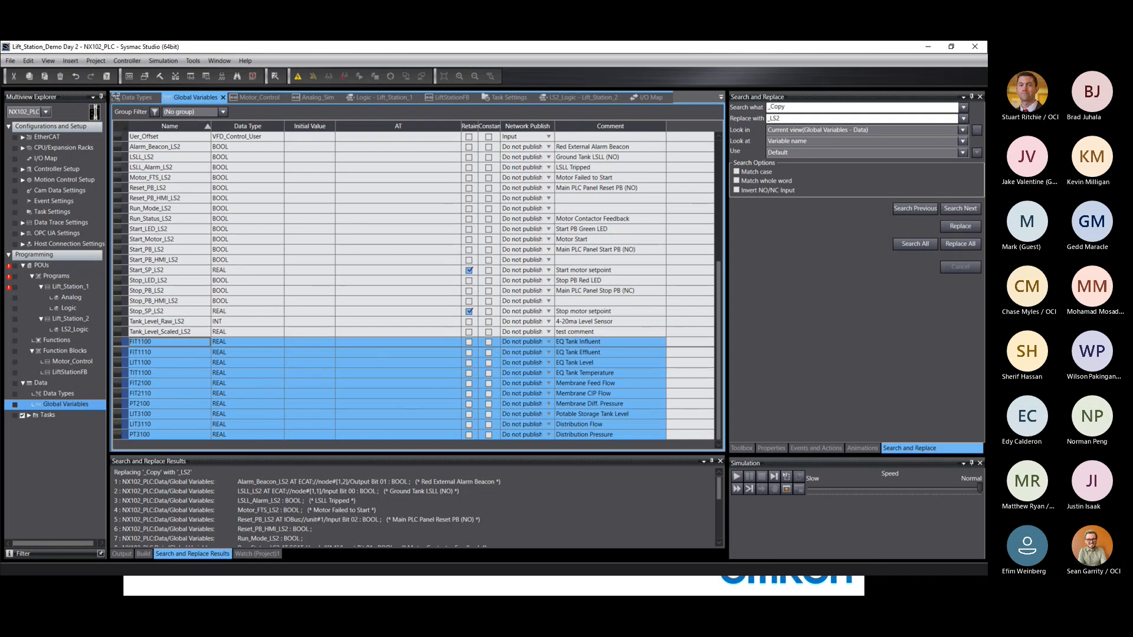
# - Switch back to Excel, compare rows 14 to 23 side by side with the pasted global variables, and close Device List.xlsx without saving
pyautogui.hotkey('alt', 'Tab')
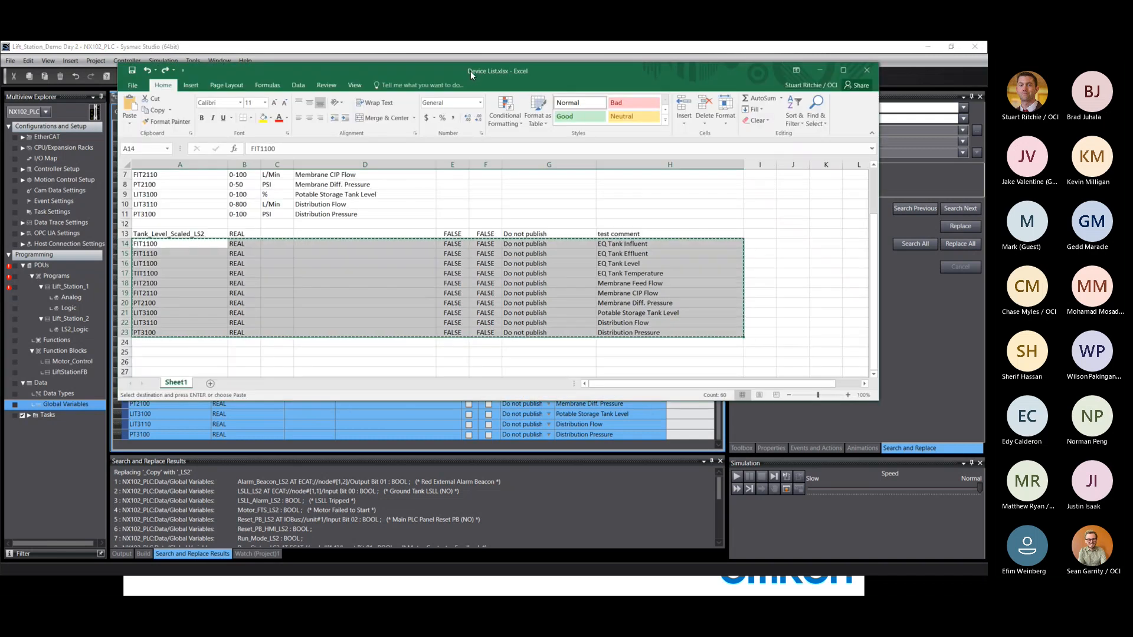
pyautogui.moveTo(470, 71); pyautogui.dragTo(372, 42)
pyautogui.moveTo(256, 49)
pyautogui.mouseDown()
pyautogui.moveTo(252, 84)
pyautogui.moveTo(257, 52)
pyautogui.mouseUp()
pyautogui.moveTo(258, 349); pyautogui.dragTo(258, 299)
pyautogui.scroll(-2, 265, 198)
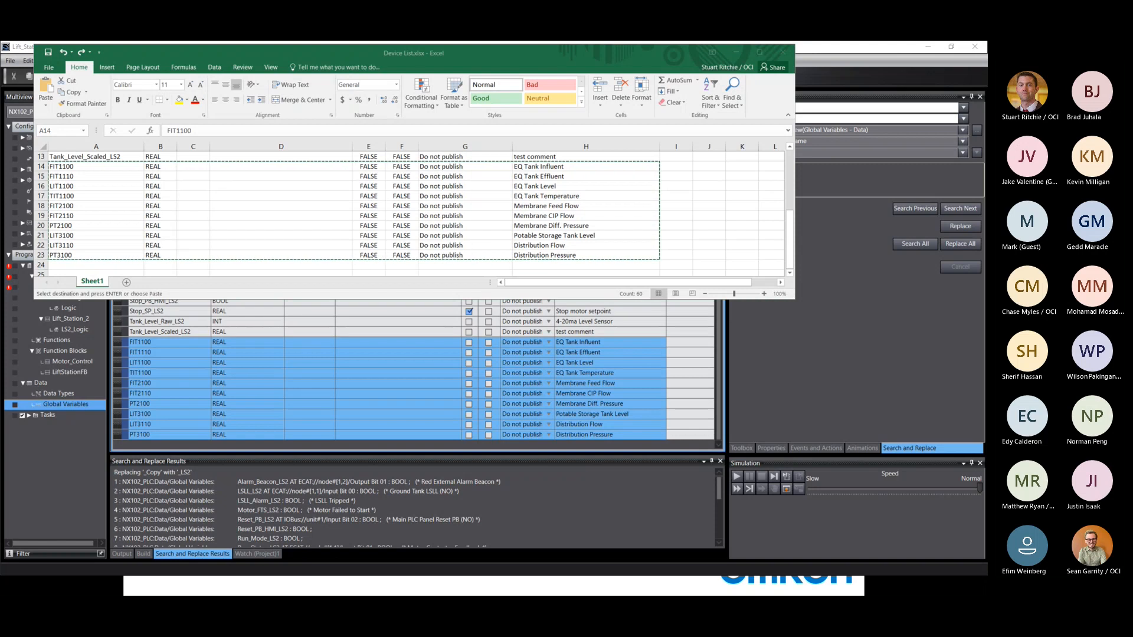
pyautogui.click(782, 52)
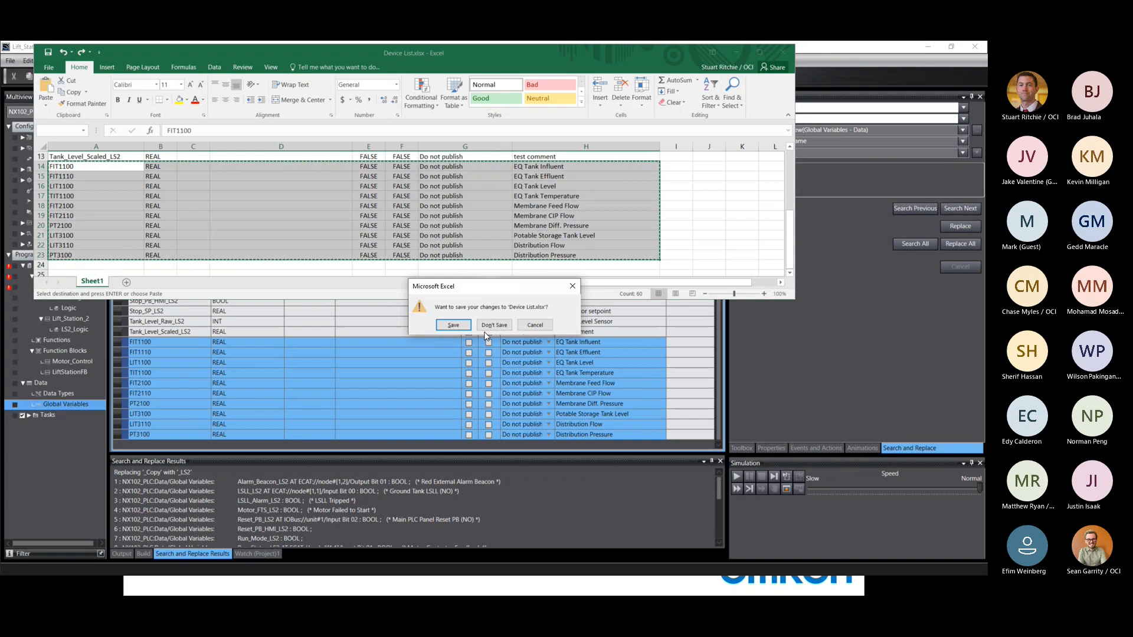
pyautogui.click(493, 325)
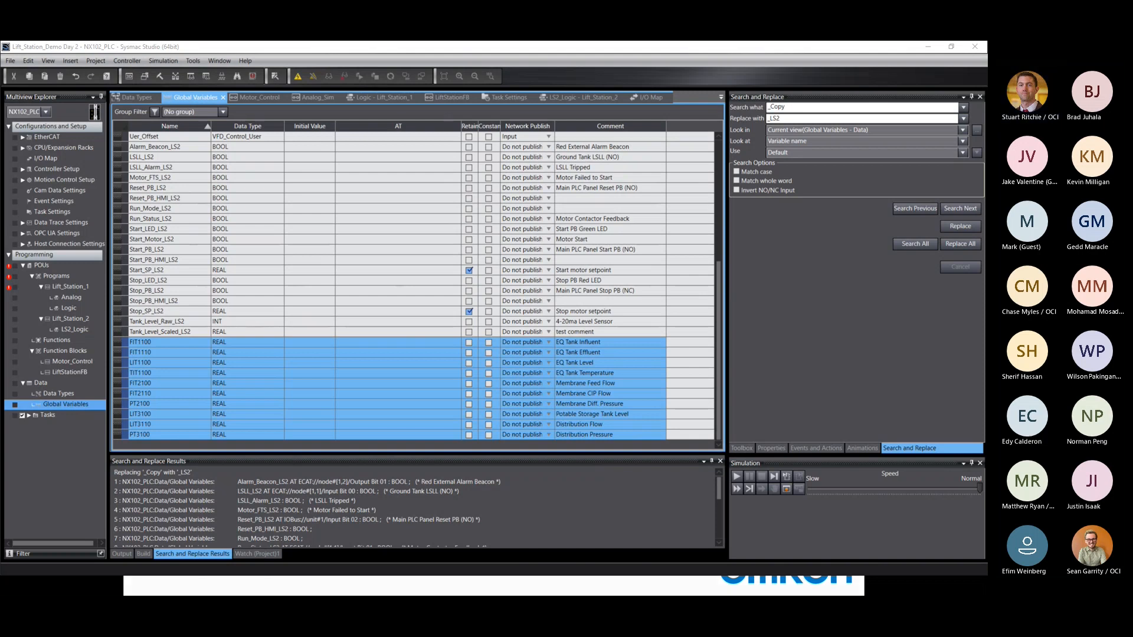
pyautogui.hotkey('alt', 'Tab')
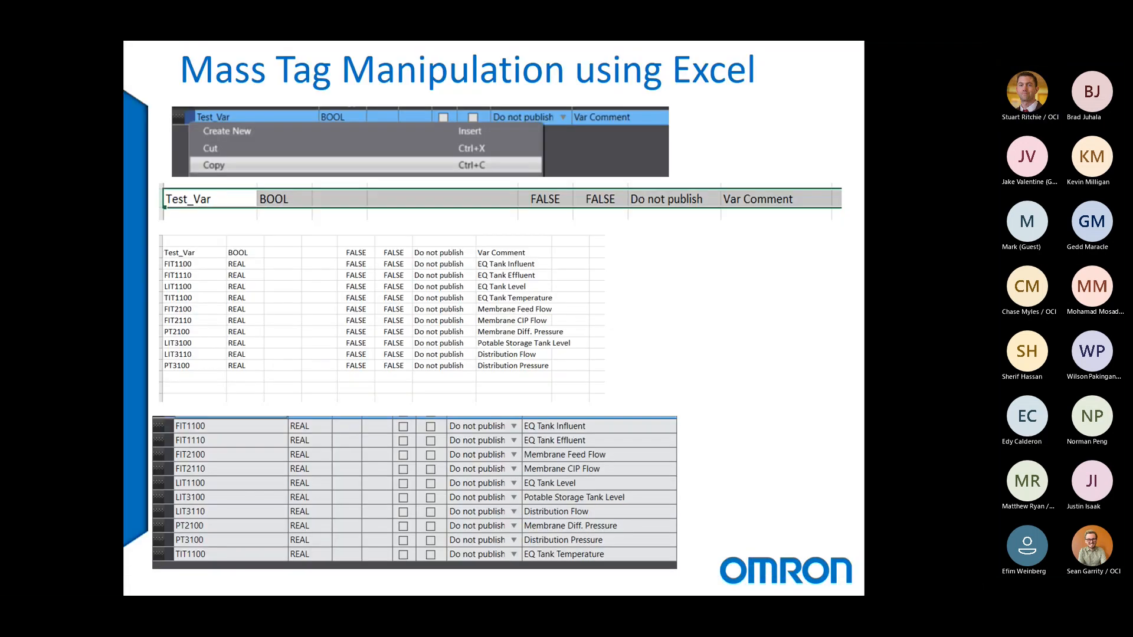
pyautogui.press('Right')
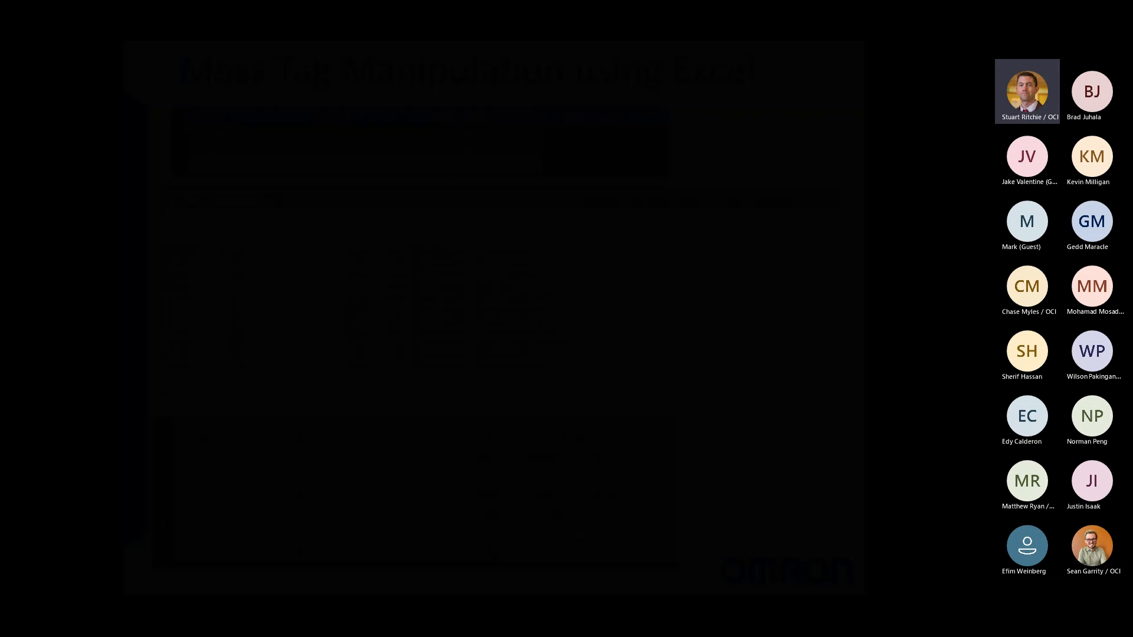